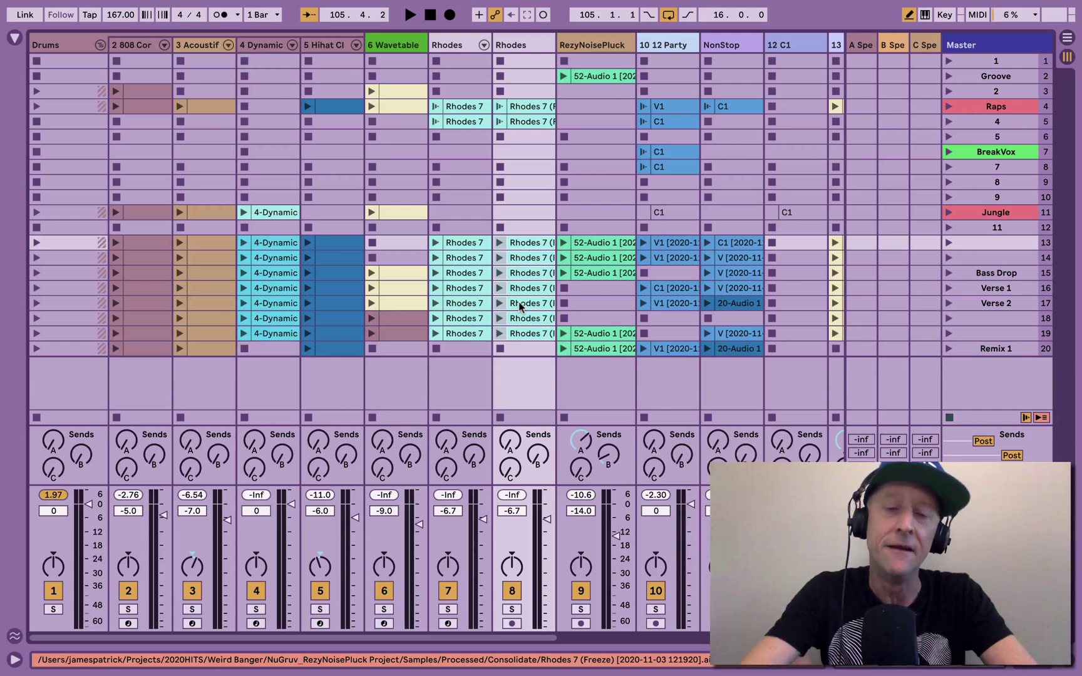
Show the seven selected Rhodes clips' shared settings with the Launch and Follow Action panel visible
{"action": "key", "text": "super+alt+l"}
{"action": "key", "text": "shift+Tab"}
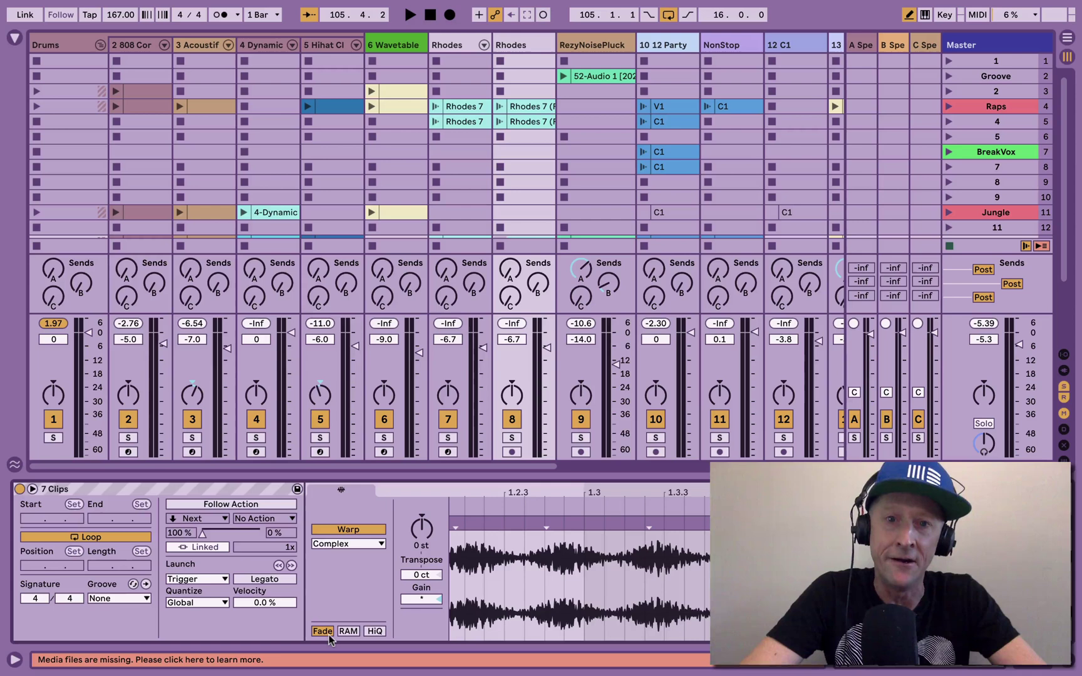
{"action": "left_click", "coordinate": [32, 489]}
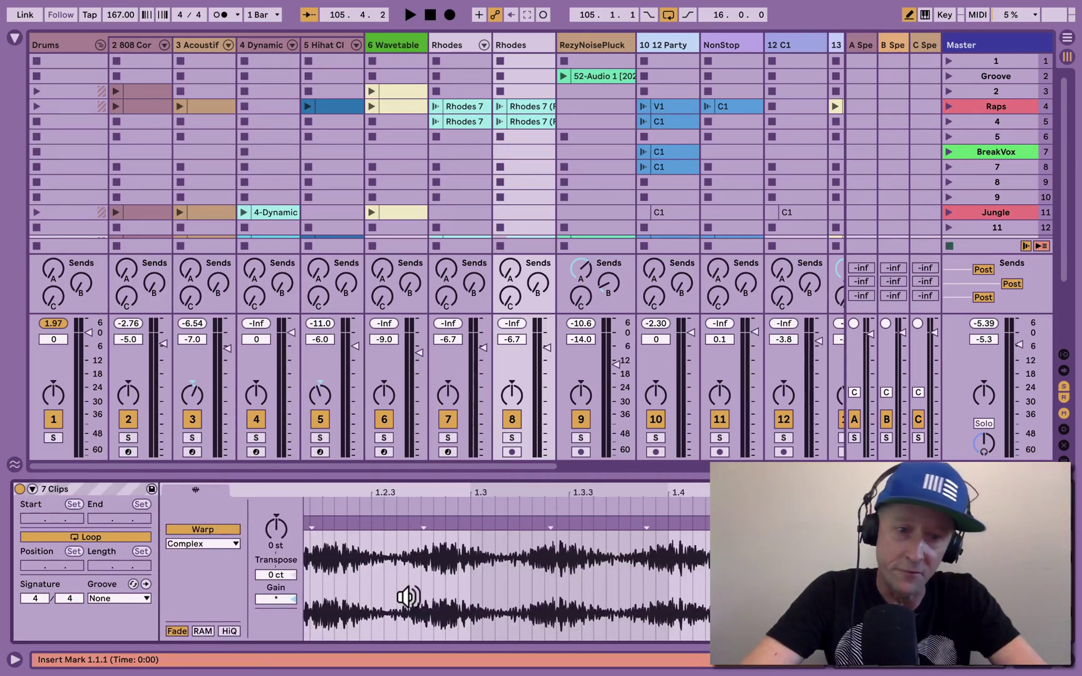
{"action": "left_click", "coordinate": [32, 489]}
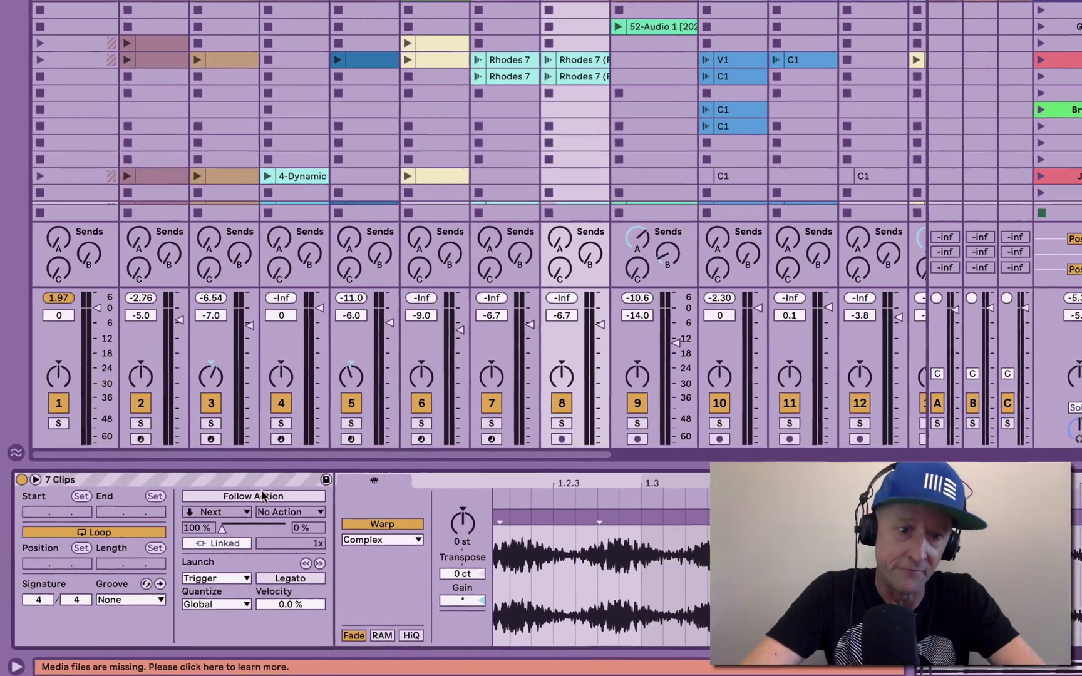
{"action": "scroll", "coordinate": [561, 50], "scroll_direction": "down", "scroll_amount": 2}
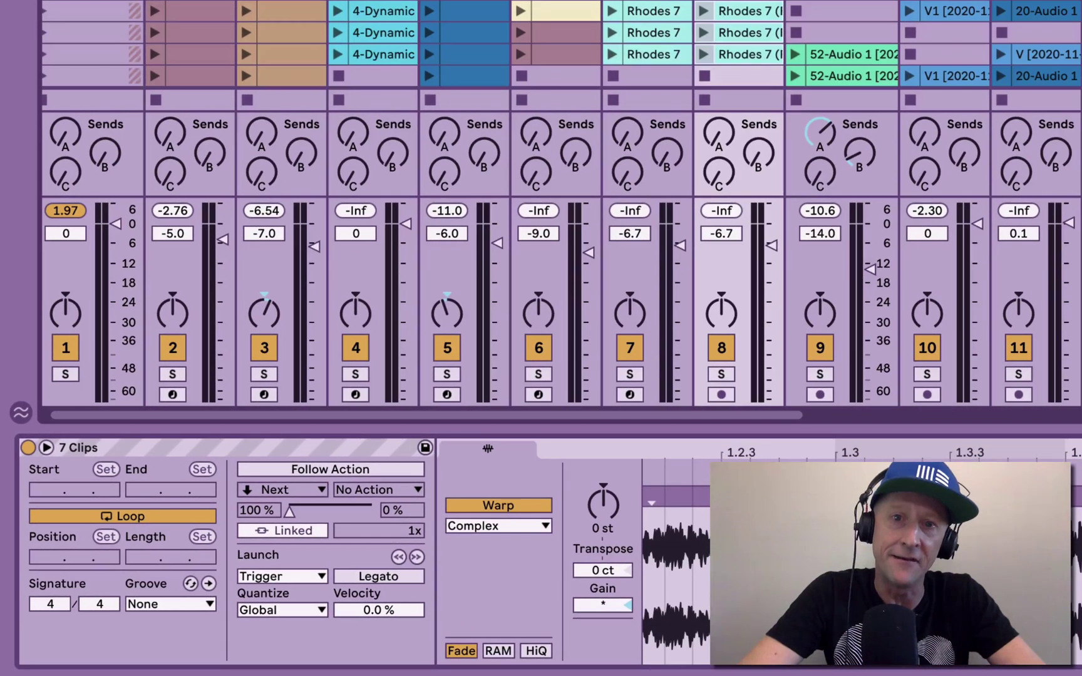
Enable Follow Action for the seven Rhodes clips, keeping Next as the first action
{"action": "left_click", "coordinate": [337, 470]}
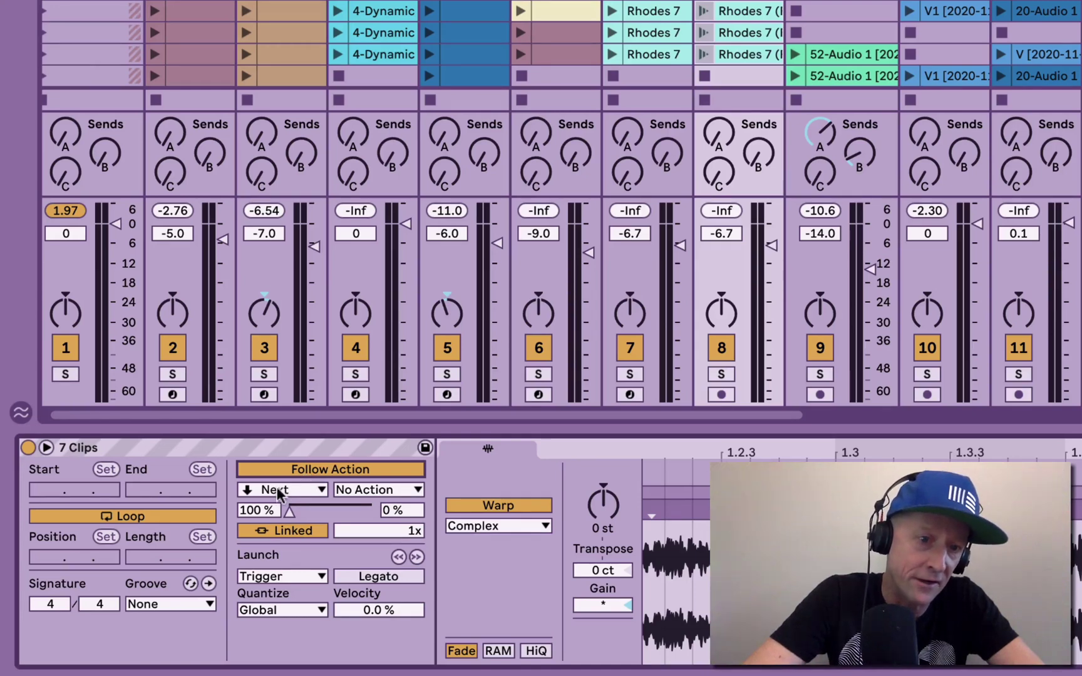
{"action": "mouse_move", "coordinate": [289, 510]}
{"action": "left_mouse_down"}
{"action": "mouse_move", "coordinate": [326, 509]}
{"action": "mouse_move", "coordinate": [288, 509]}
{"action": "left_mouse_up"}
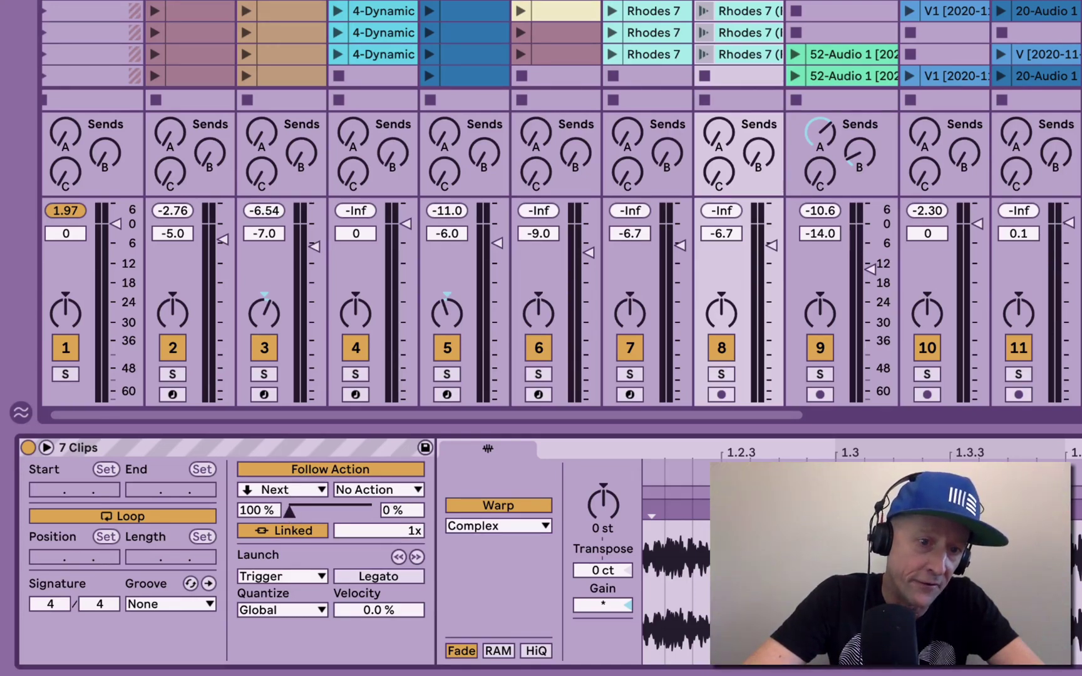
{"action": "left_click", "coordinate": [291, 531]}
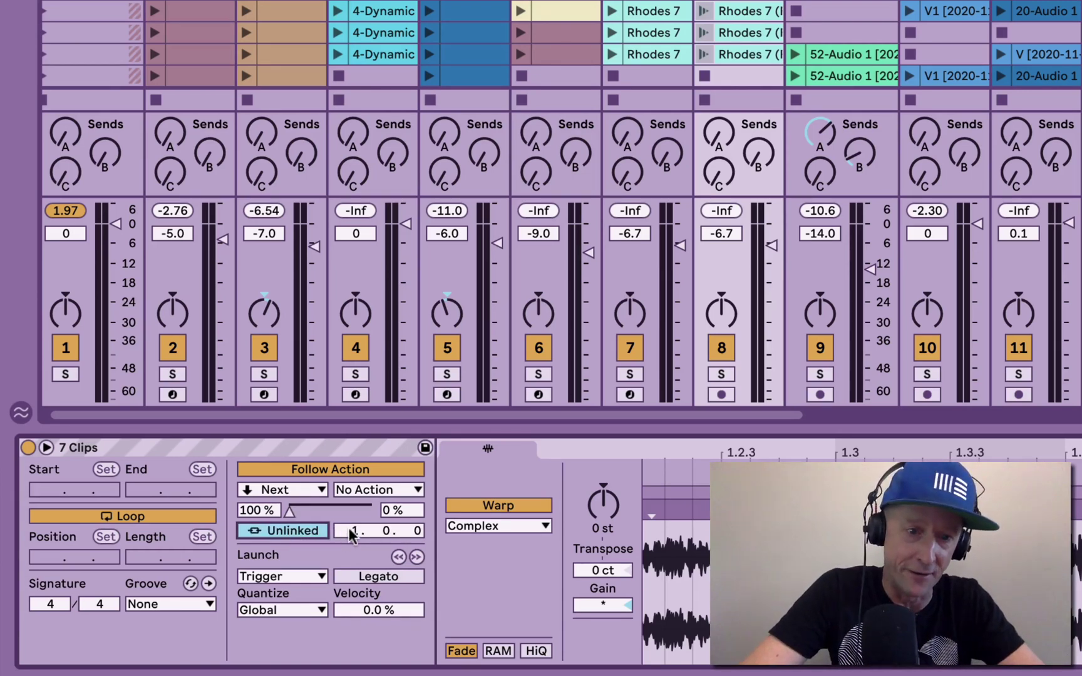
{"action": "type", "text": "8"}
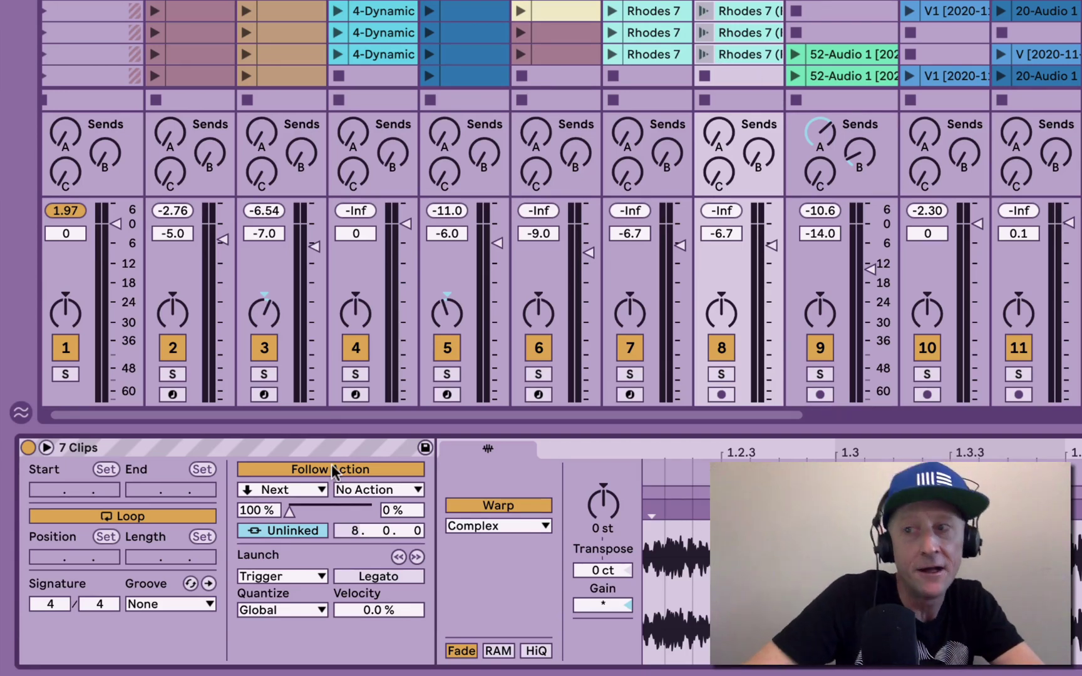
{"action": "left_click", "coordinate": [274, 489]}
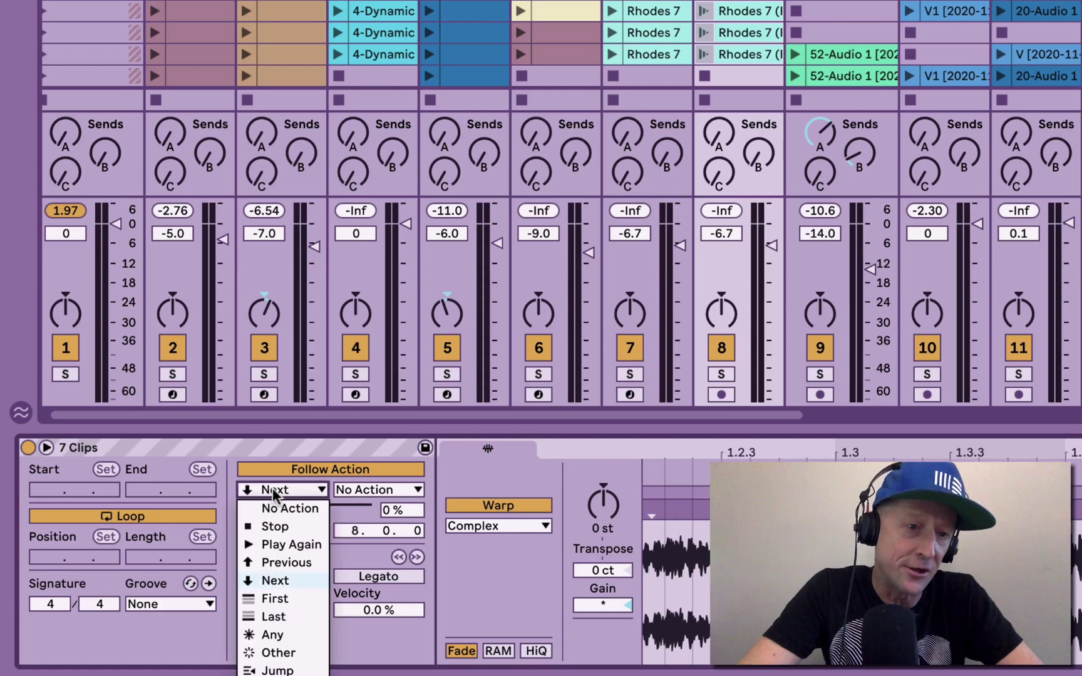
{"action": "left_click", "coordinate": [274, 443]}
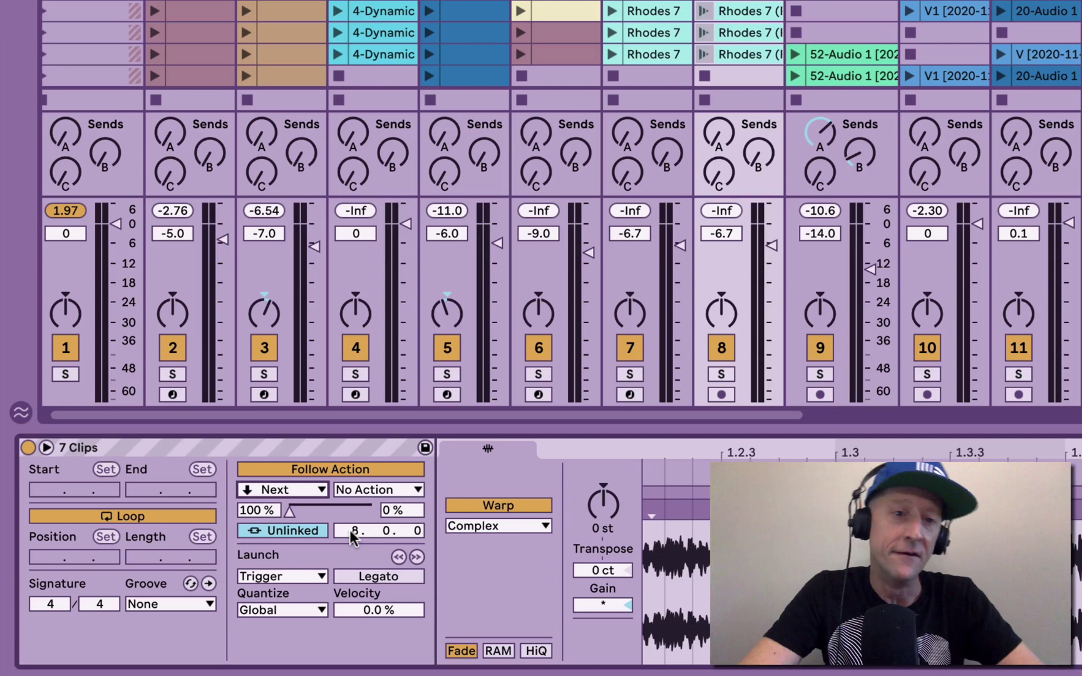
Relink the follow action timing to clip length with an 8x multiplier
{"action": "left_click", "coordinate": [300, 530]}
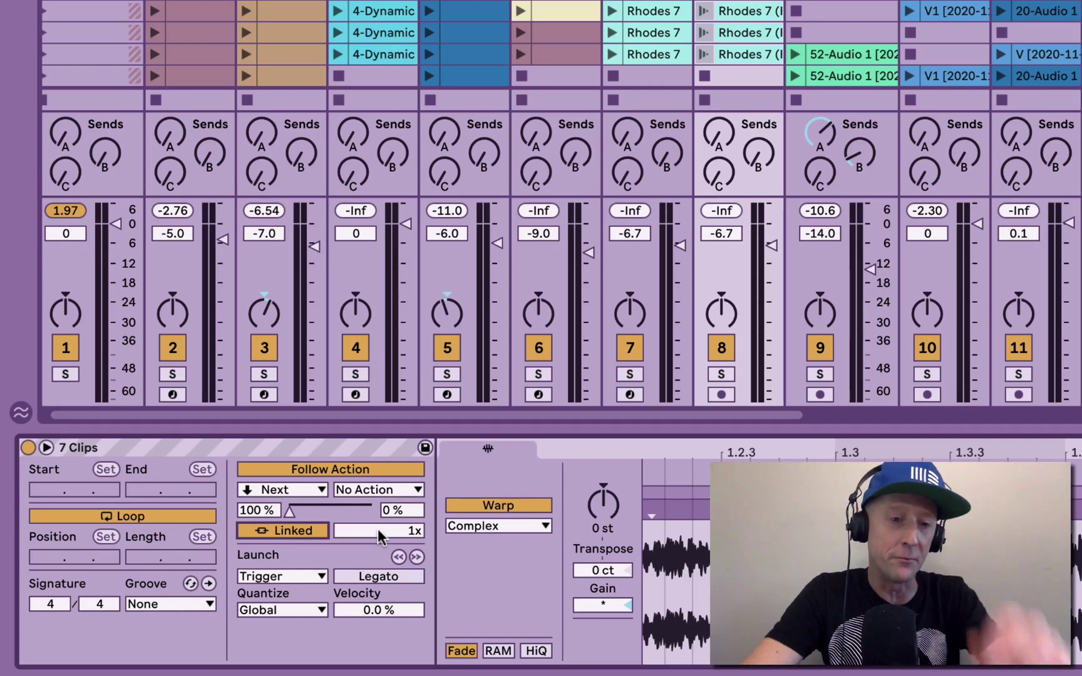
{"action": "left_click", "coordinate": [402, 531]}
{"action": "type", "text": "8"}
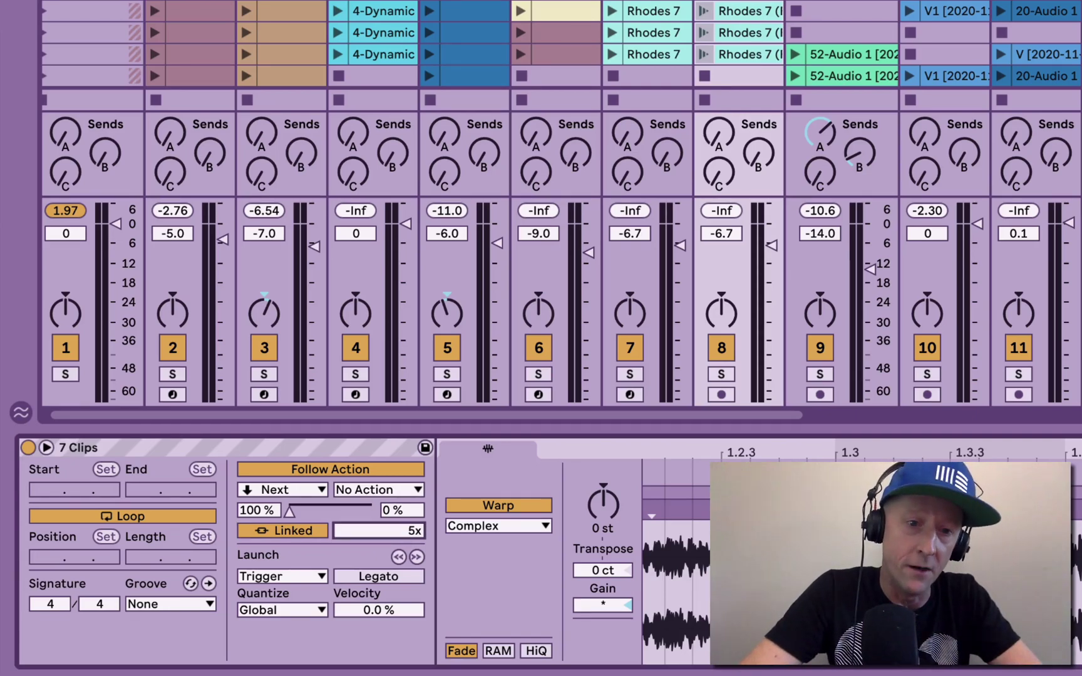
{"action": "key", "text": "Return"}
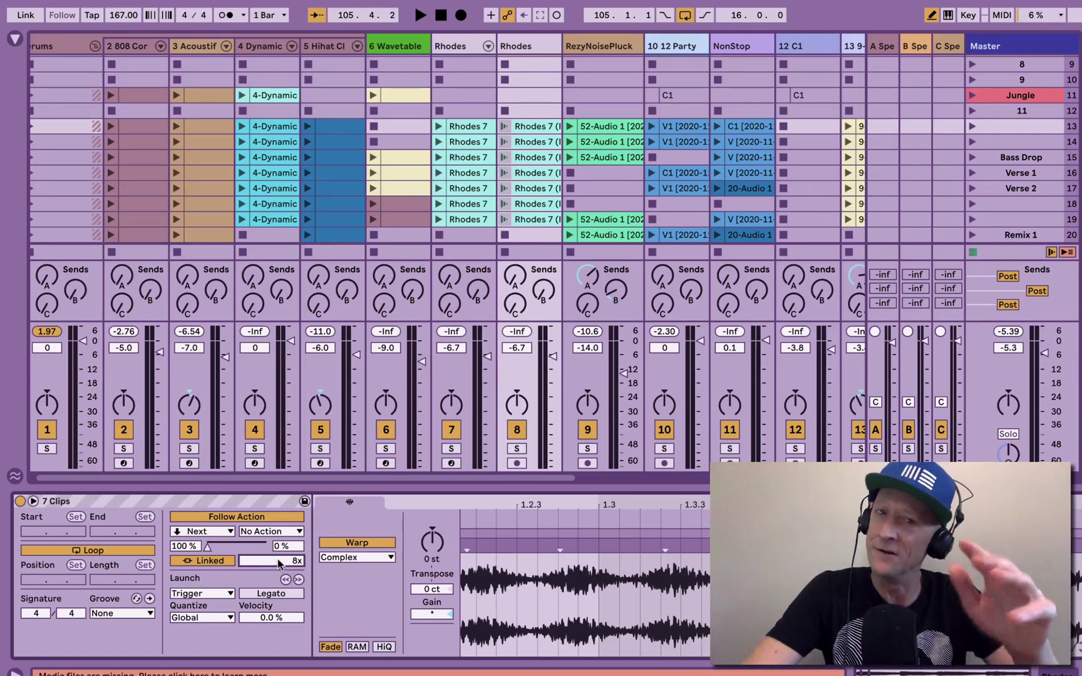
Set a single Rhodes 7 (Freeze) clip's follow action to Jump with target 4
{"action": "left_click", "coordinate": [227, 563]}
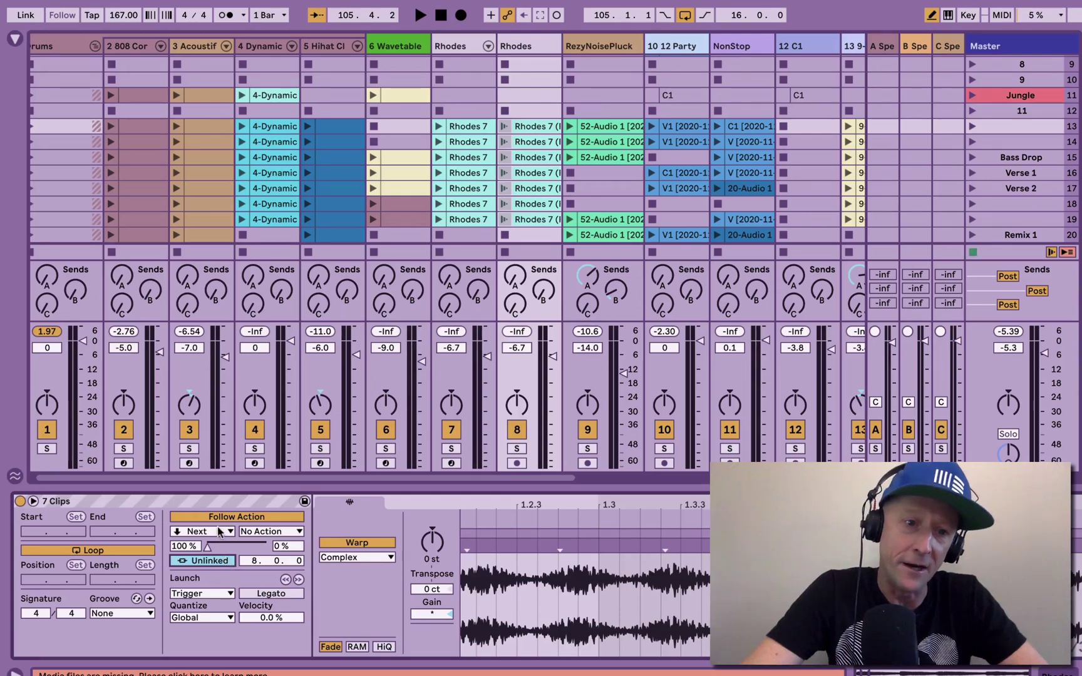
{"action": "left_click", "coordinate": [220, 533]}
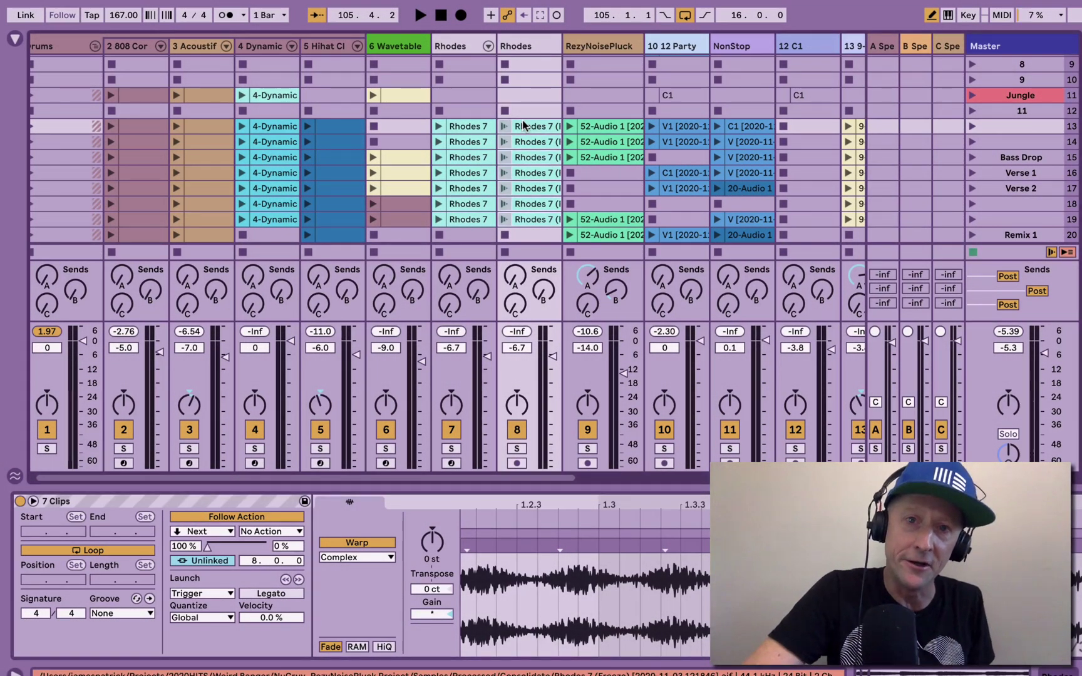
{"action": "left_click", "coordinate": [524, 125]}
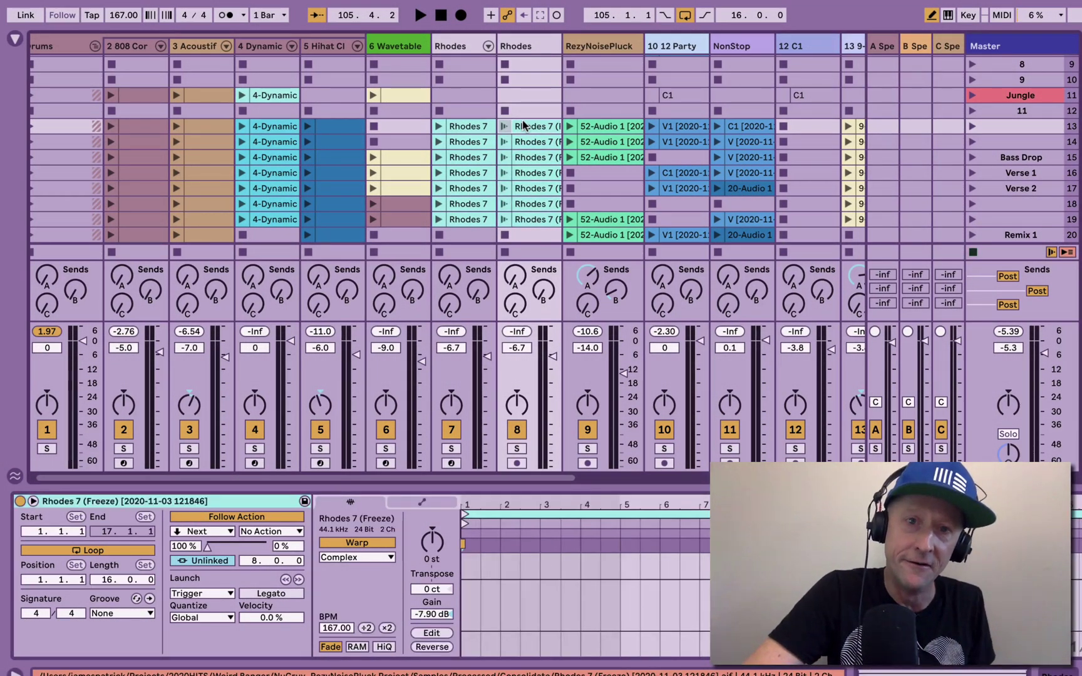
{"action": "left_click", "coordinate": [194, 532]}
{"action": "left_click", "coordinate": [201, 662]}
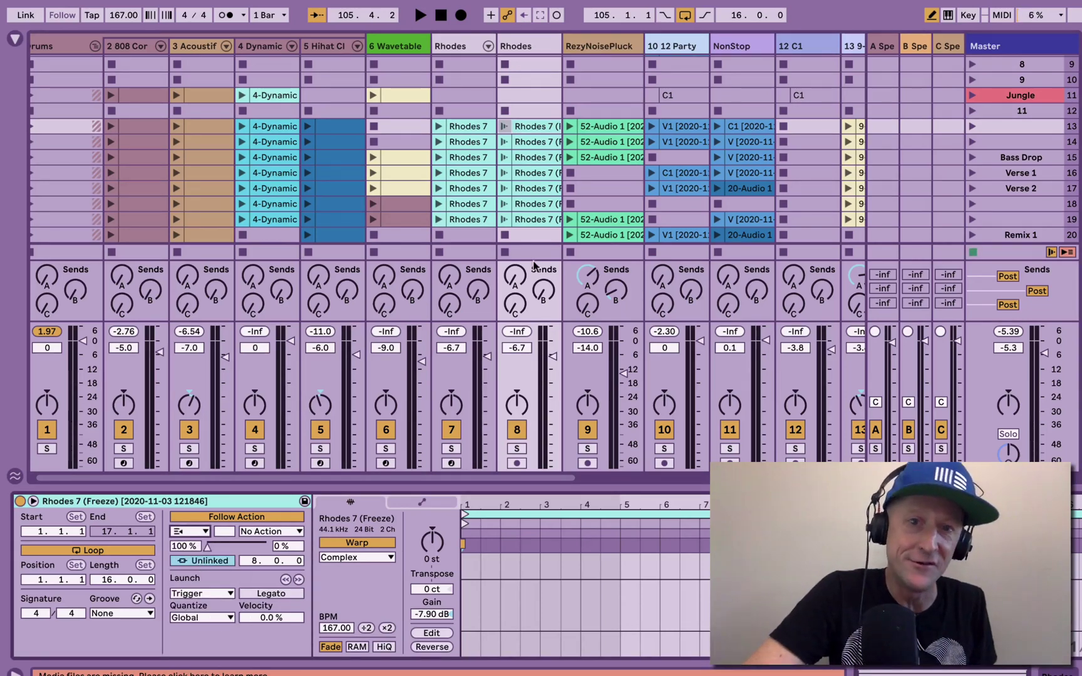
{"action": "scroll", "coordinate": [551, 188], "scroll_direction": "up", "scroll_amount": 5}
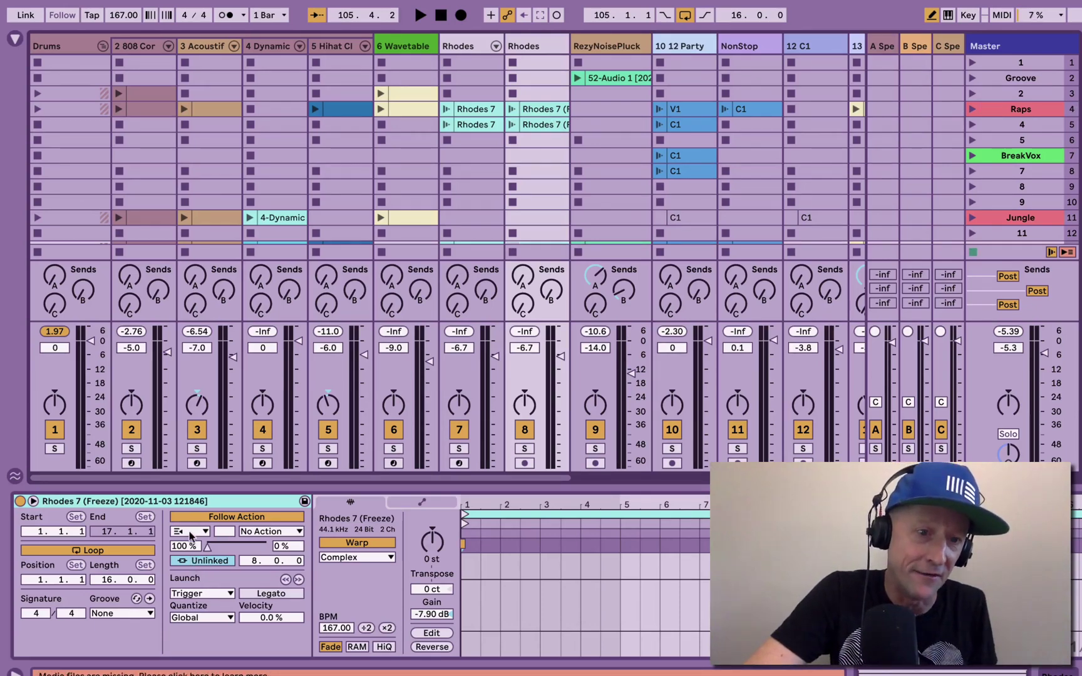
{"action": "left_click_drag", "start_coordinate": [224, 532], "coordinate": [223, 520]}
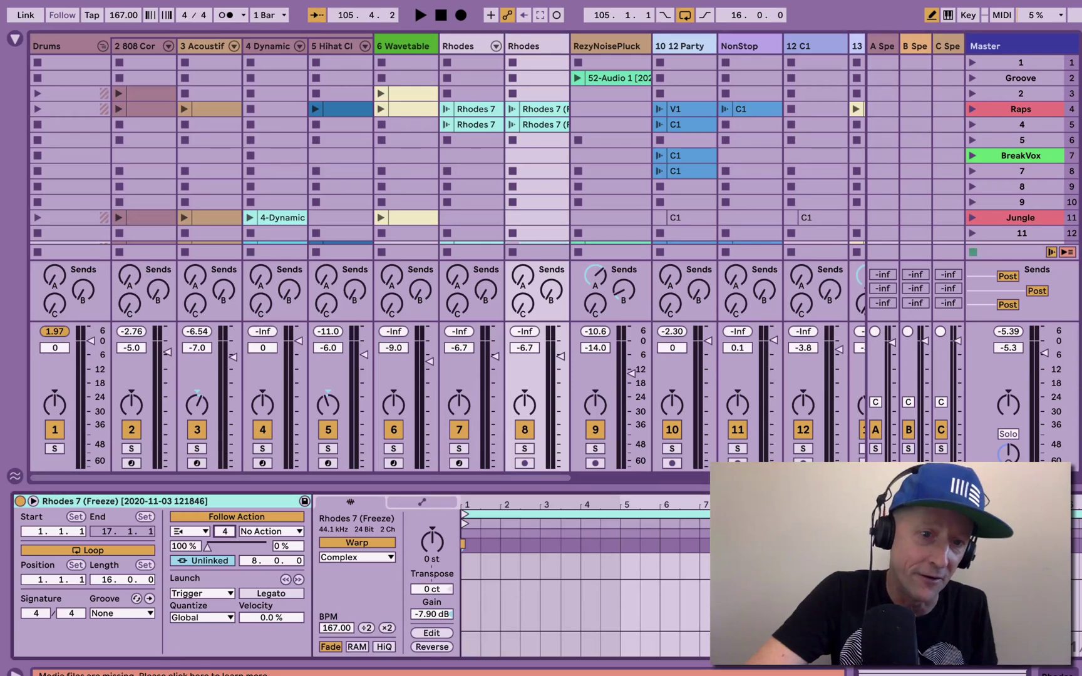
Link that clip's follow action timing to its length with a 1x multiplier
{"action": "scroll", "coordinate": [526, 129], "scroll_direction": "down", "scroll_amount": 4}
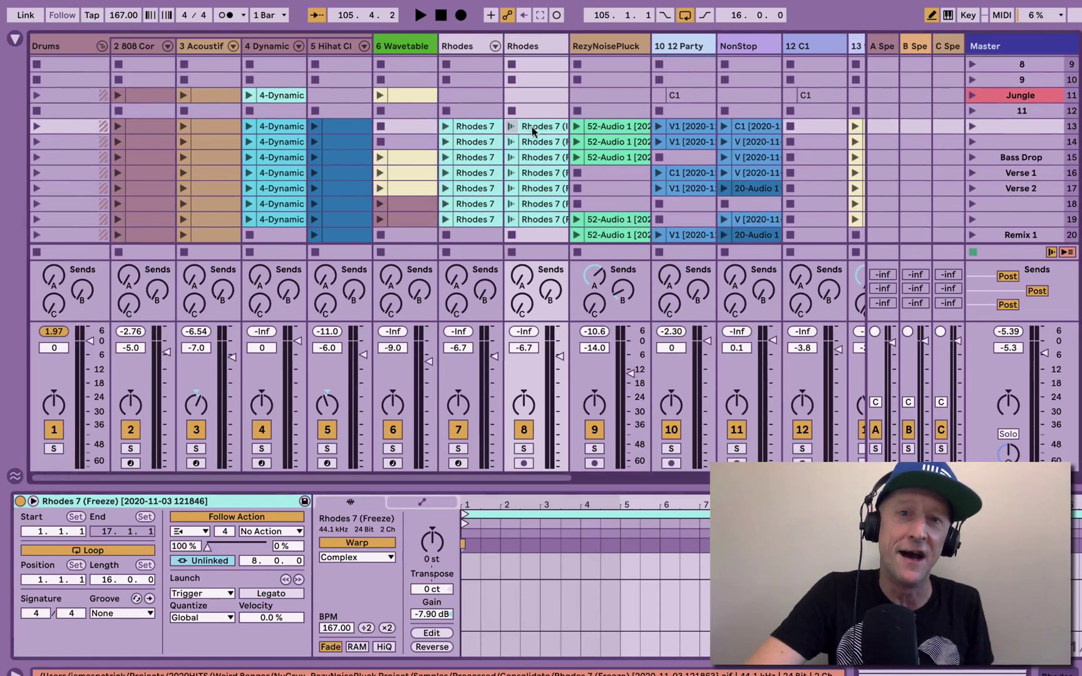
{"action": "scroll", "coordinate": [525, 127], "scroll_direction": "up", "scroll_amount": 2}
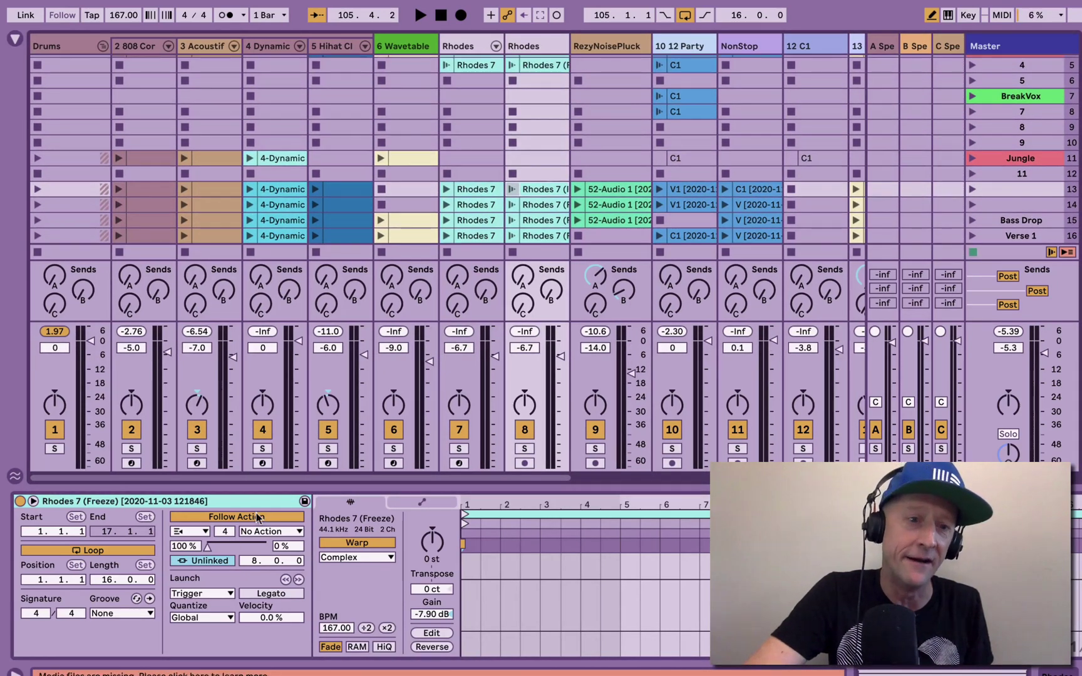
{"action": "left_click", "coordinate": [221, 562]}
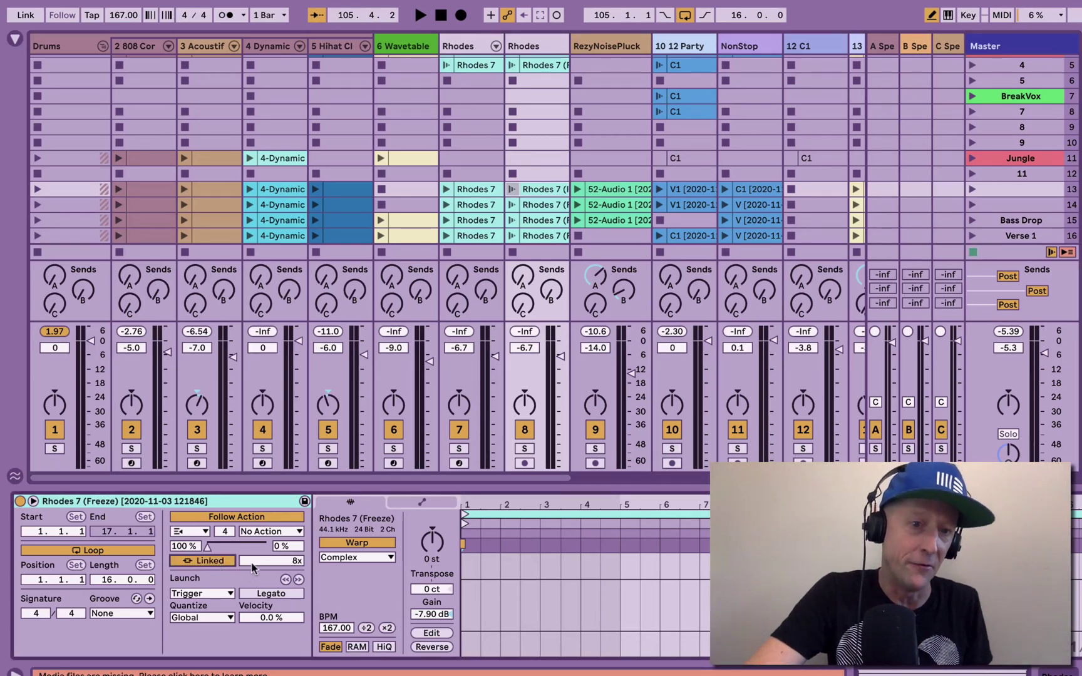
{"action": "left_click", "coordinate": [291, 562]}
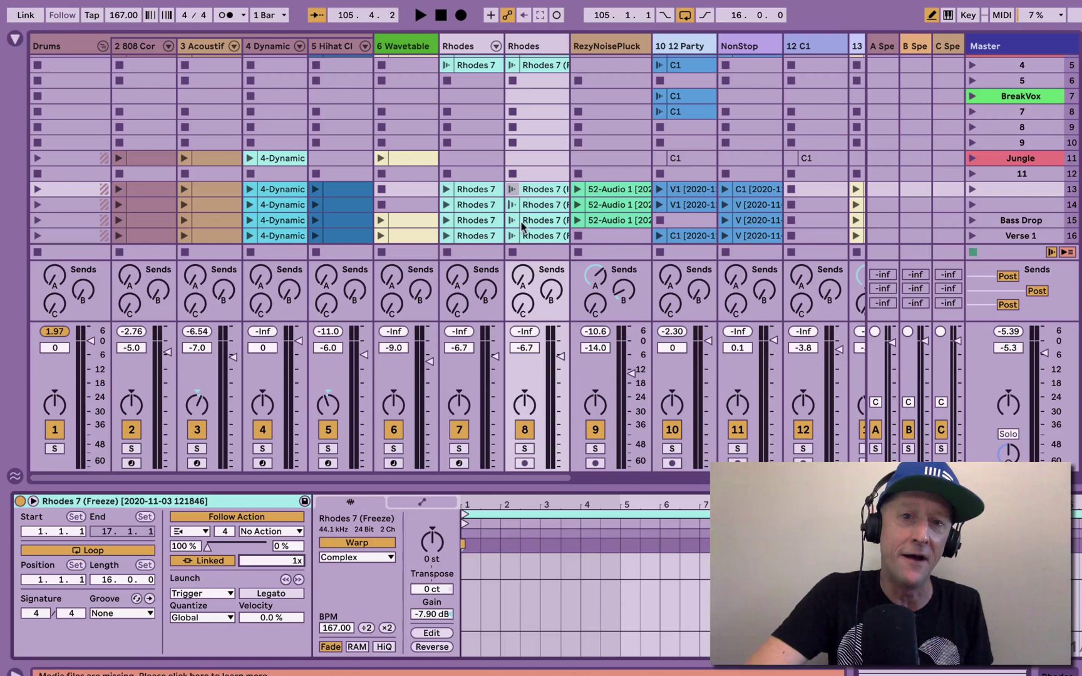
{"action": "scroll", "coordinate": [522, 219], "scroll_direction": "down", "scroll_amount": 5}
{"action": "scroll", "coordinate": [525, 210], "scroll_direction": "up", "scroll_amount": 4}
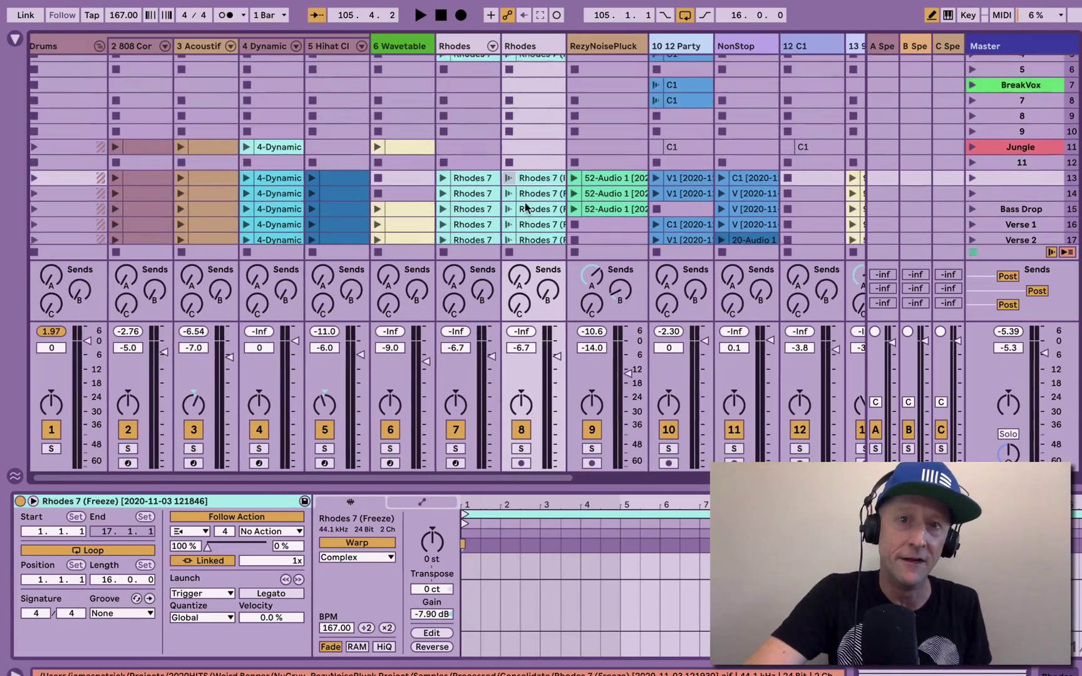
{"action": "scroll", "coordinate": [525, 207], "scroll_direction": "up", "scroll_amount": 5}
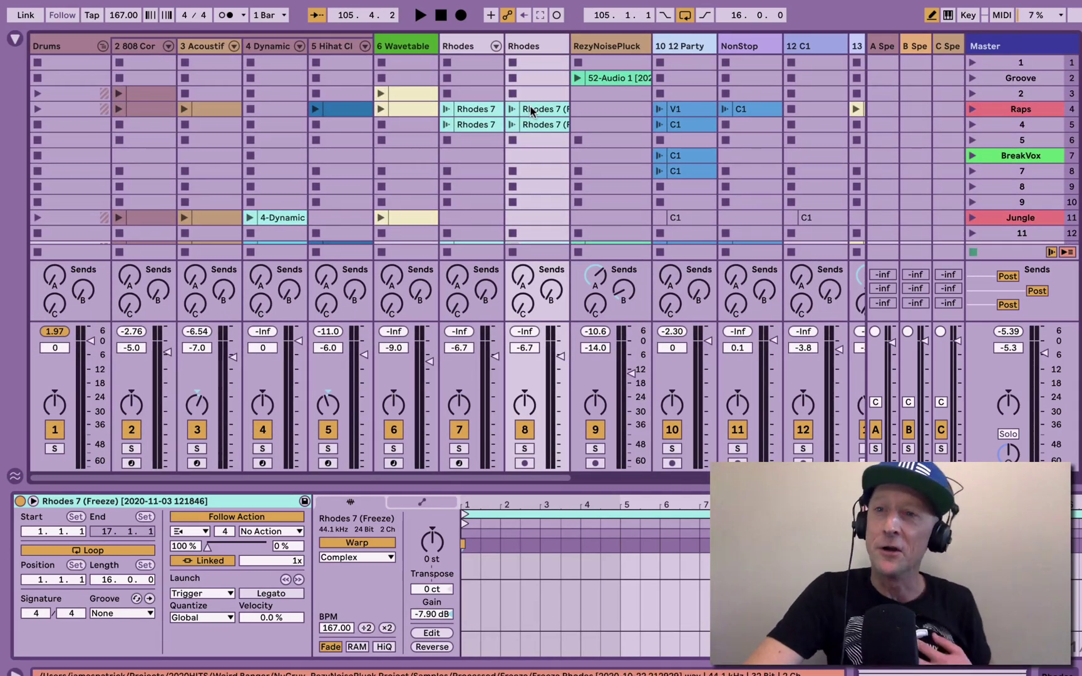
{"action": "scroll", "coordinate": [535, 122], "scroll_direction": "down", "scroll_amount": 5}
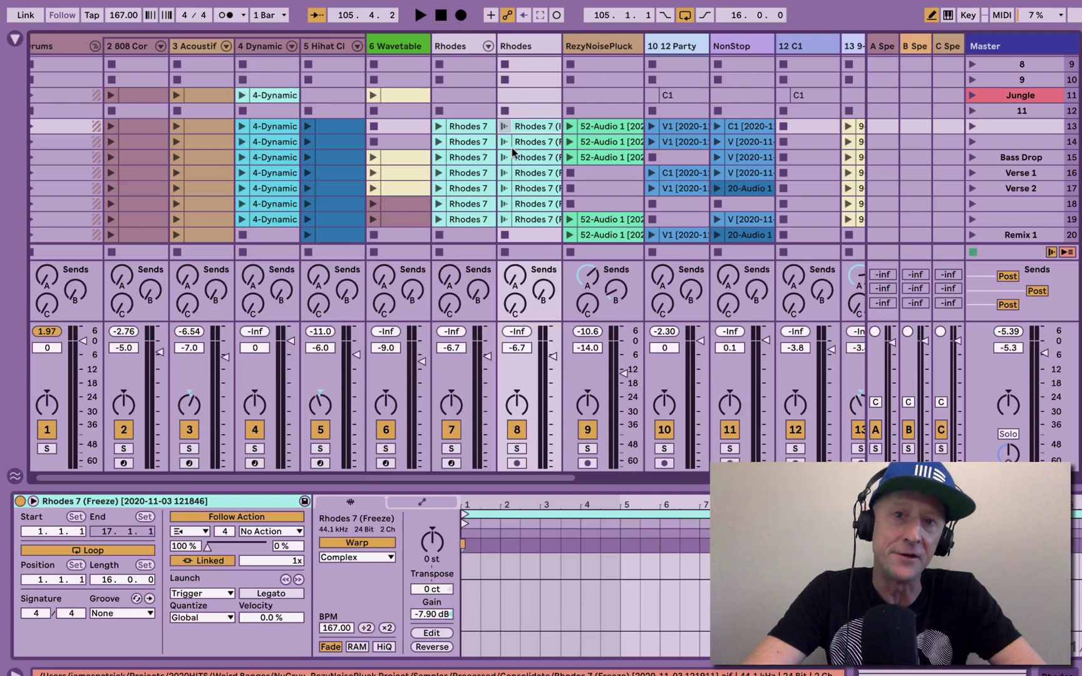
Disable Follow Action on the Rhodes 7 clips in rows 11–20, collapse Launch settings, and reselect them
{"action": "left_click_drag", "start_coordinate": [519, 92], "coordinate": [522, 248]}
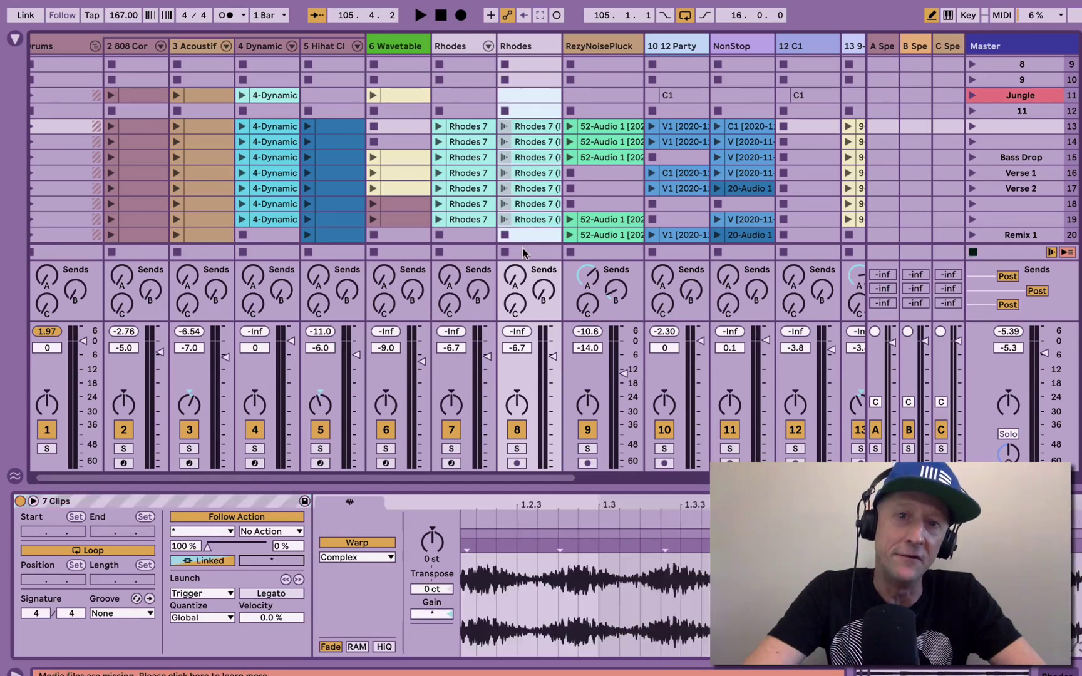
{"action": "left_click", "coordinate": [249, 518]}
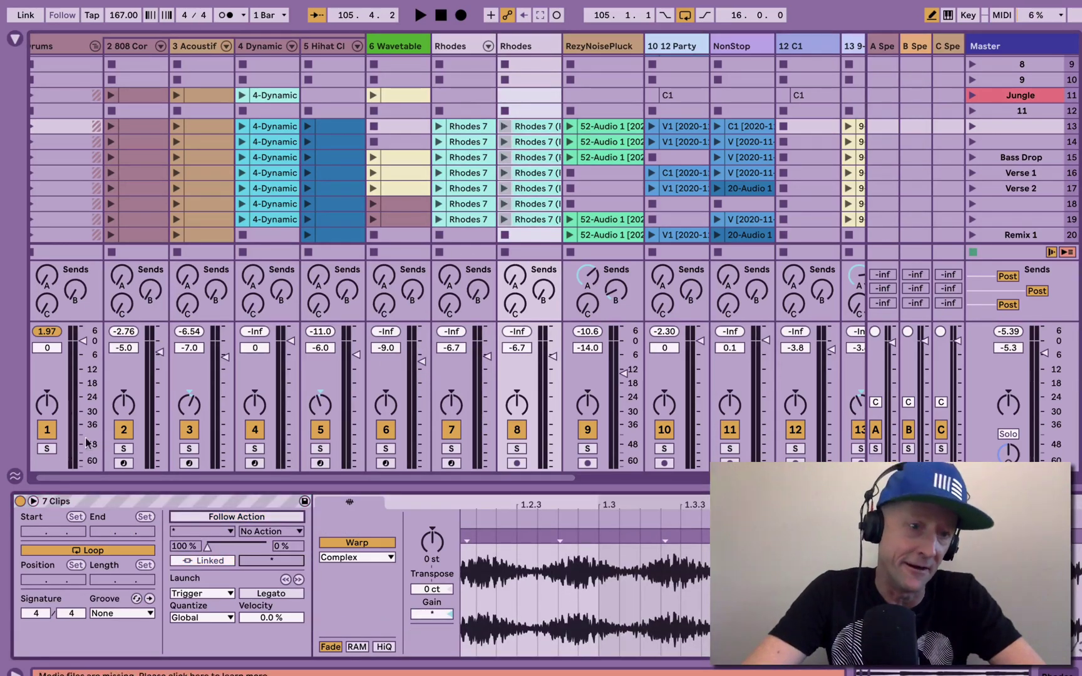
{"action": "left_click", "coordinate": [33, 501]}
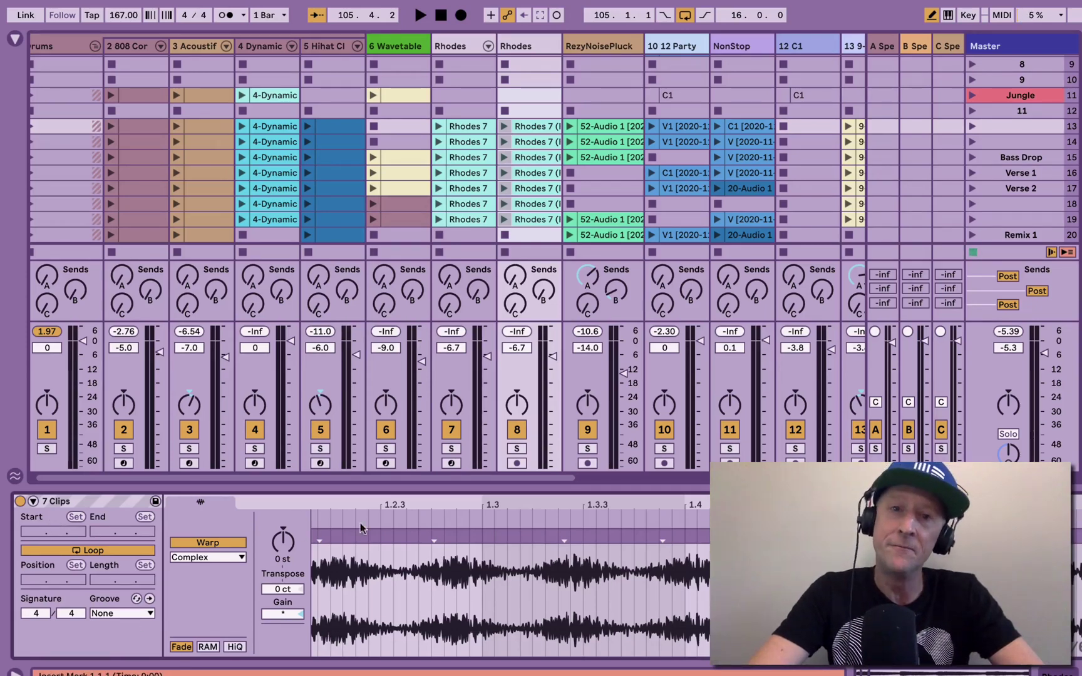
{"action": "left_click", "coordinate": [525, 99]}
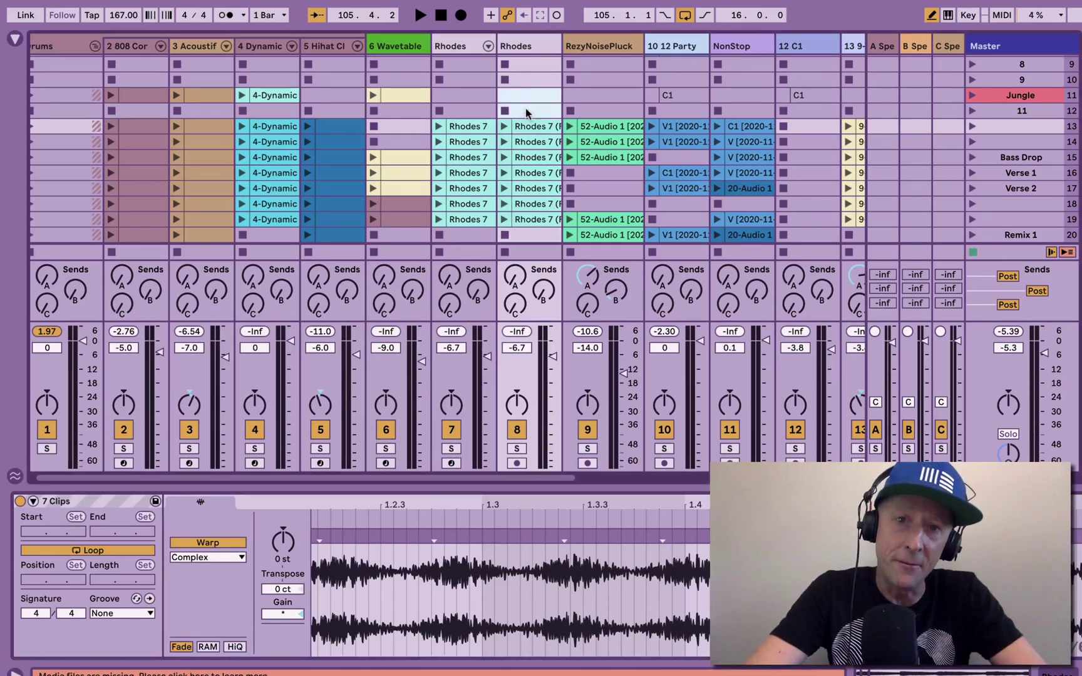
{"action": "left_click", "coordinate": [527, 224]}
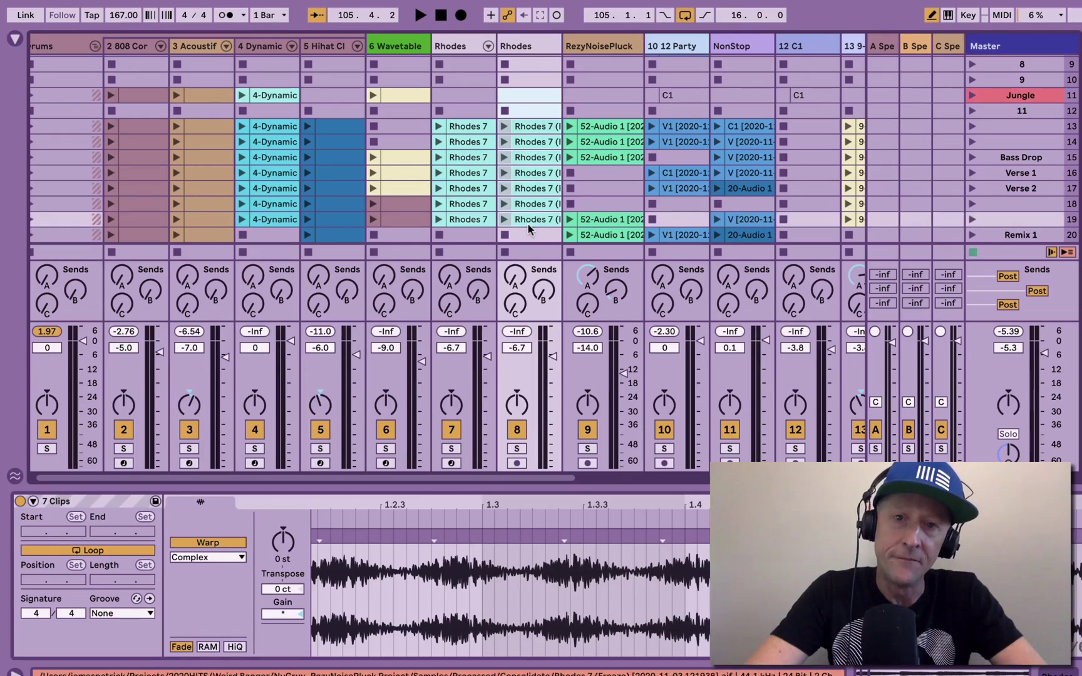
Create a Follow Action Chain for the Rhodes 7 clips using Next, unlinked at 2.0.0
{"action": "right_click", "coordinate": [528, 186]}
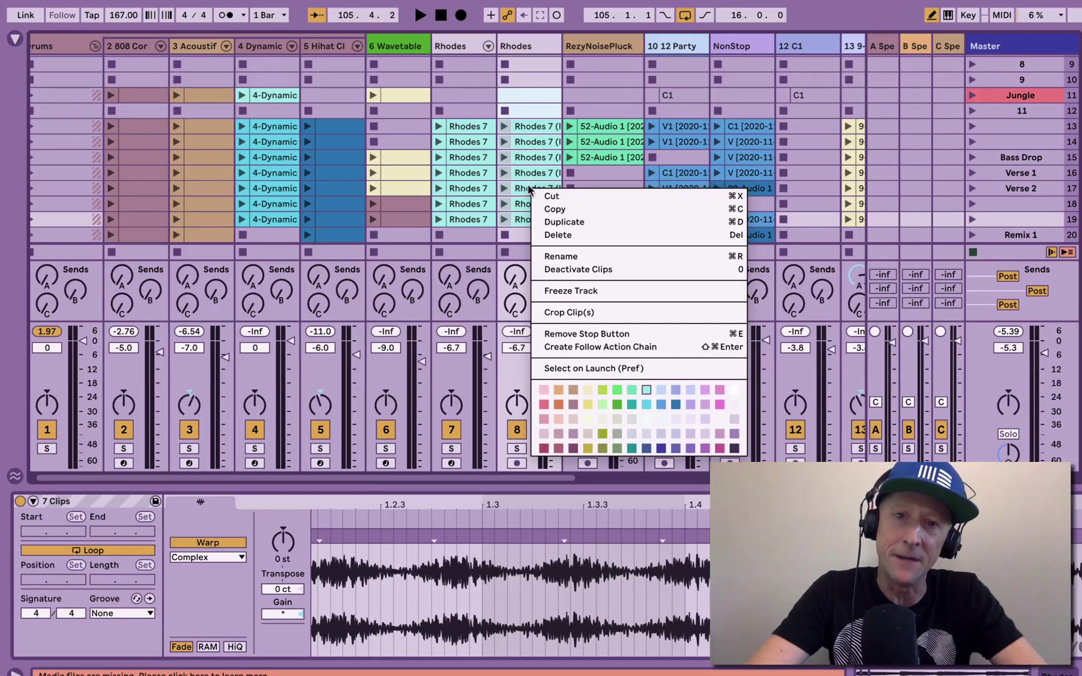
{"action": "left_click", "coordinate": [605, 348]}
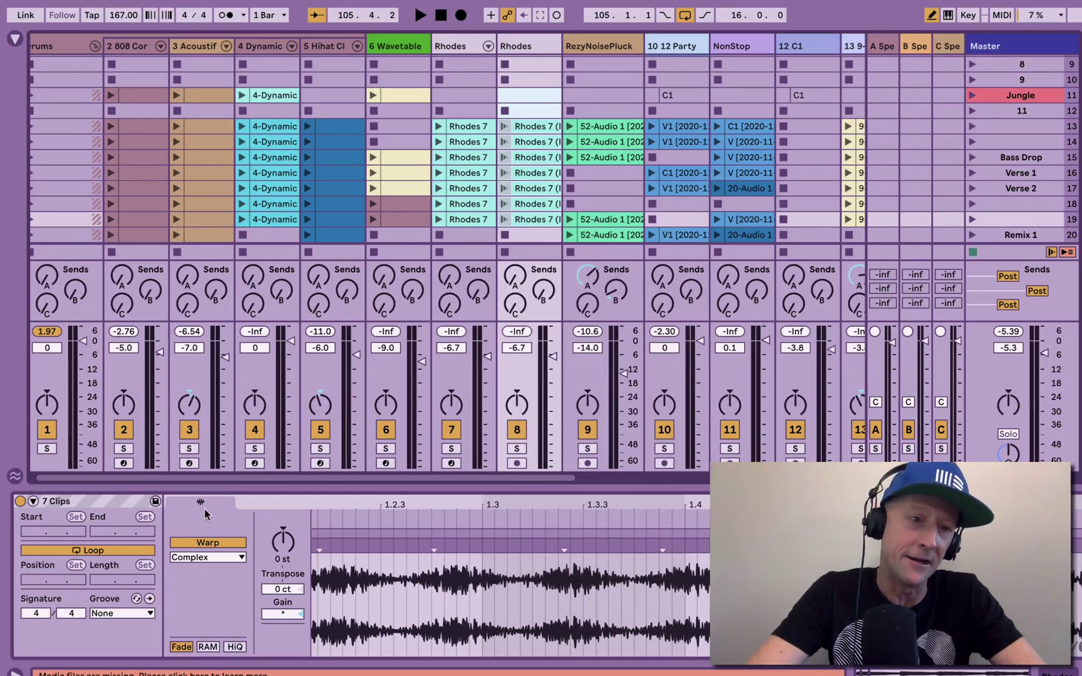
{"action": "left_click", "coordinate": [33, 502]}
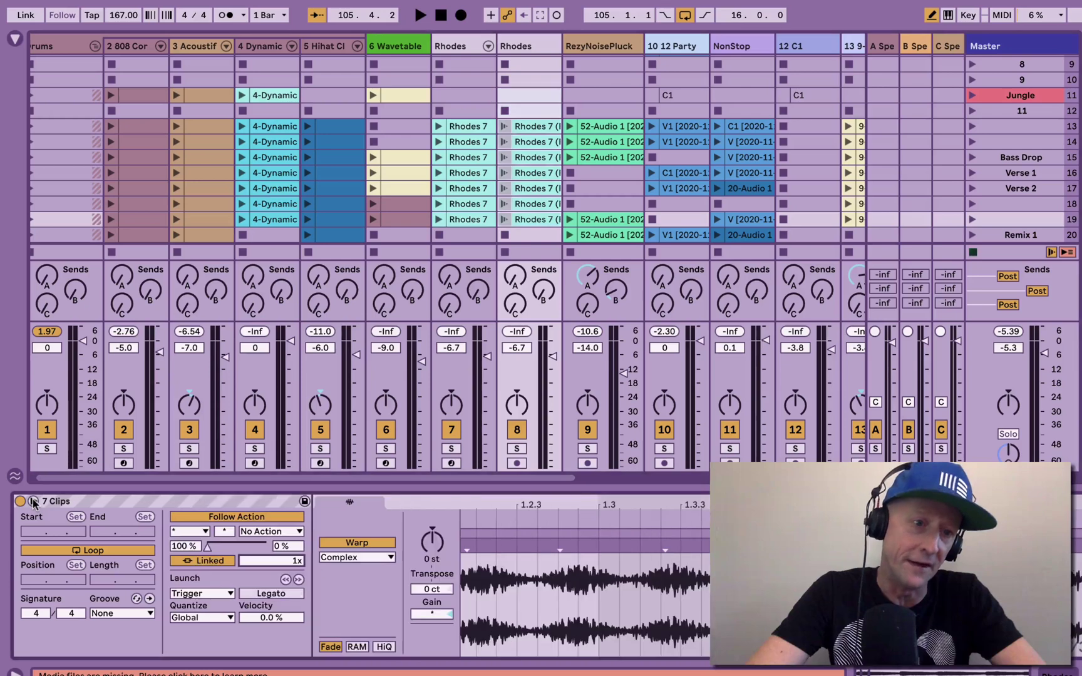
{"action": "left_click", "coordinate": [186, 531]}
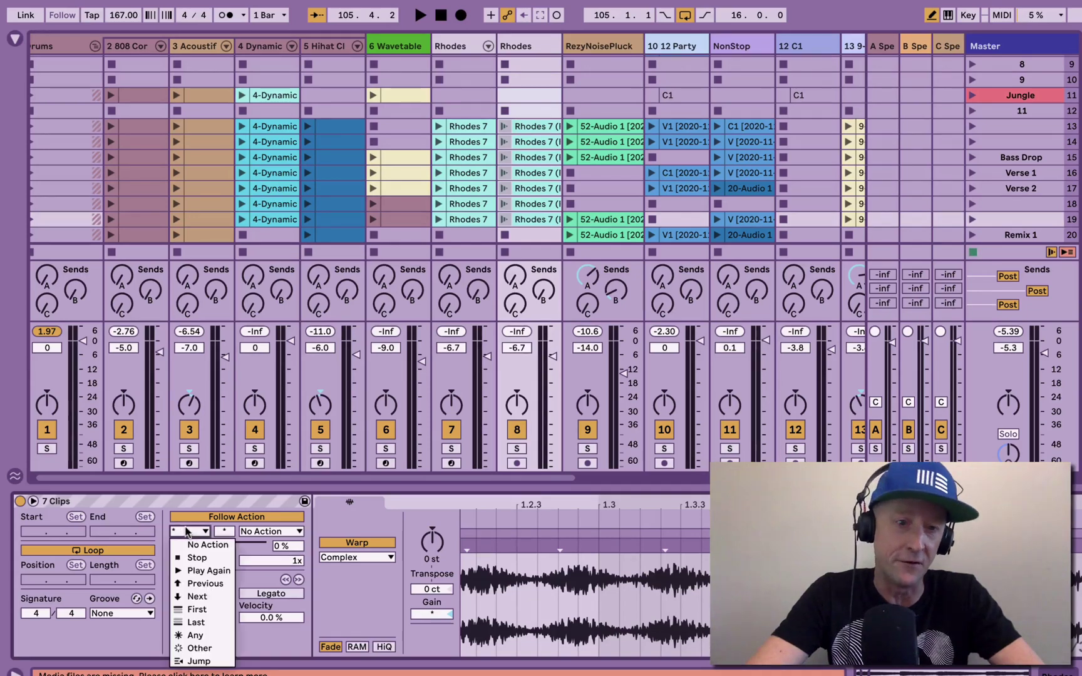
{"action": "left_click", "coordinate": [196, 599]}
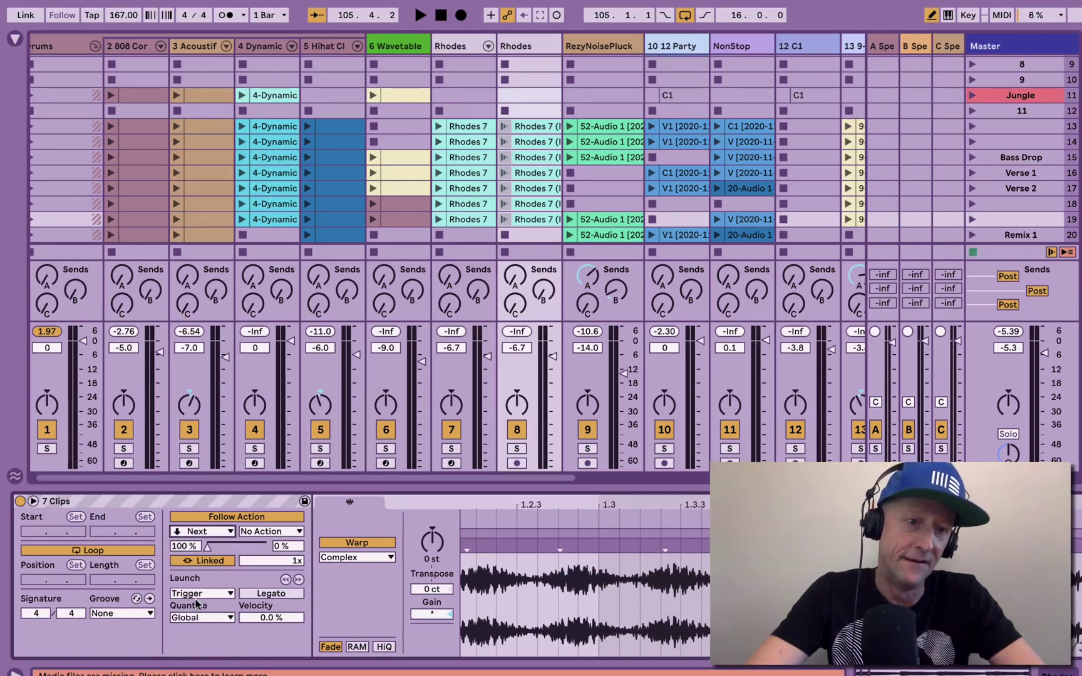
{"action": "left_click", "coordinate": [210, 561]}
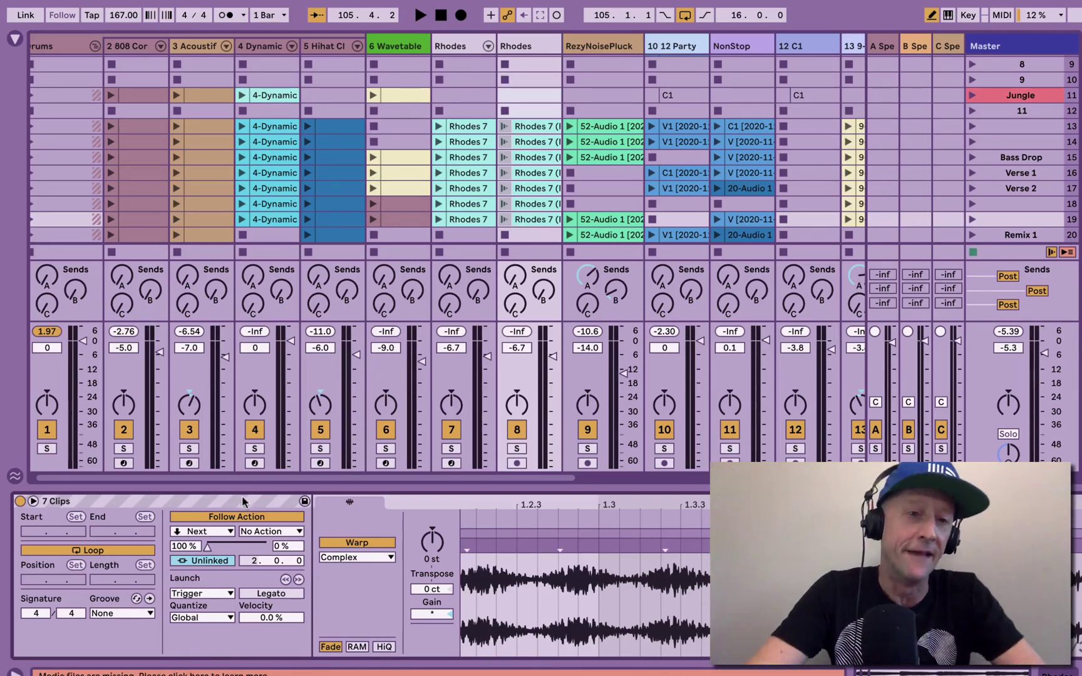
Select the eight 808 track clips, turn on their follow actions, and hide the detail area
{"action": "scroll", "coordinate": [306, 147], "scroll_direction": "left", "scroll_amount": 1}
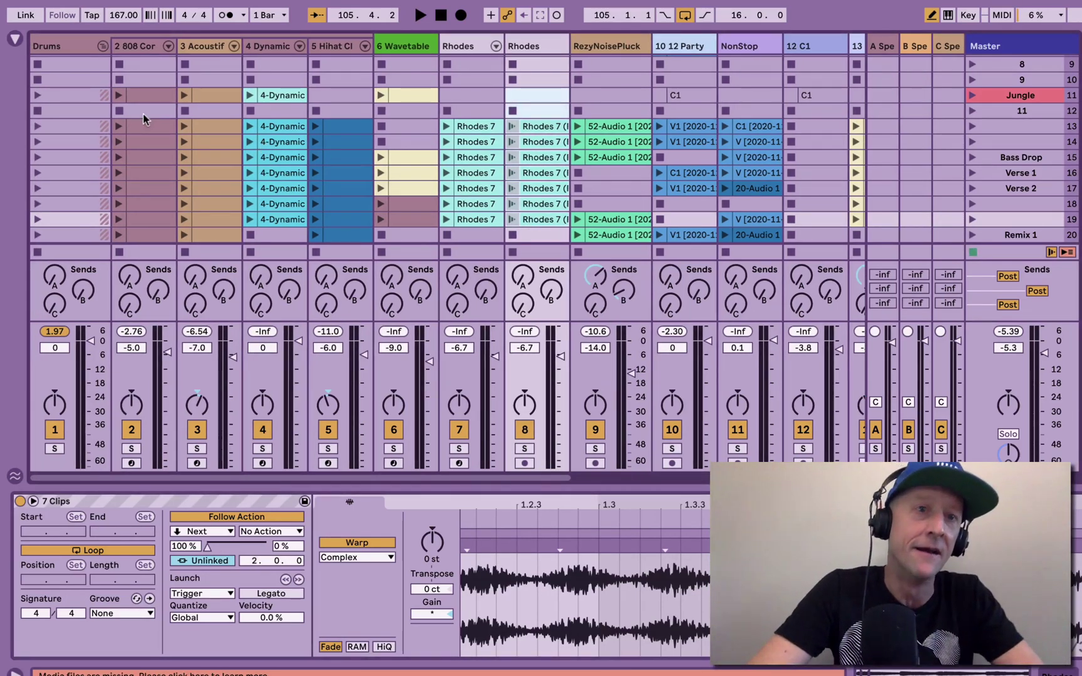
{"action": "left_click_drag", "start_coordinate": [142, 107], "coordinate": [142, 236]}
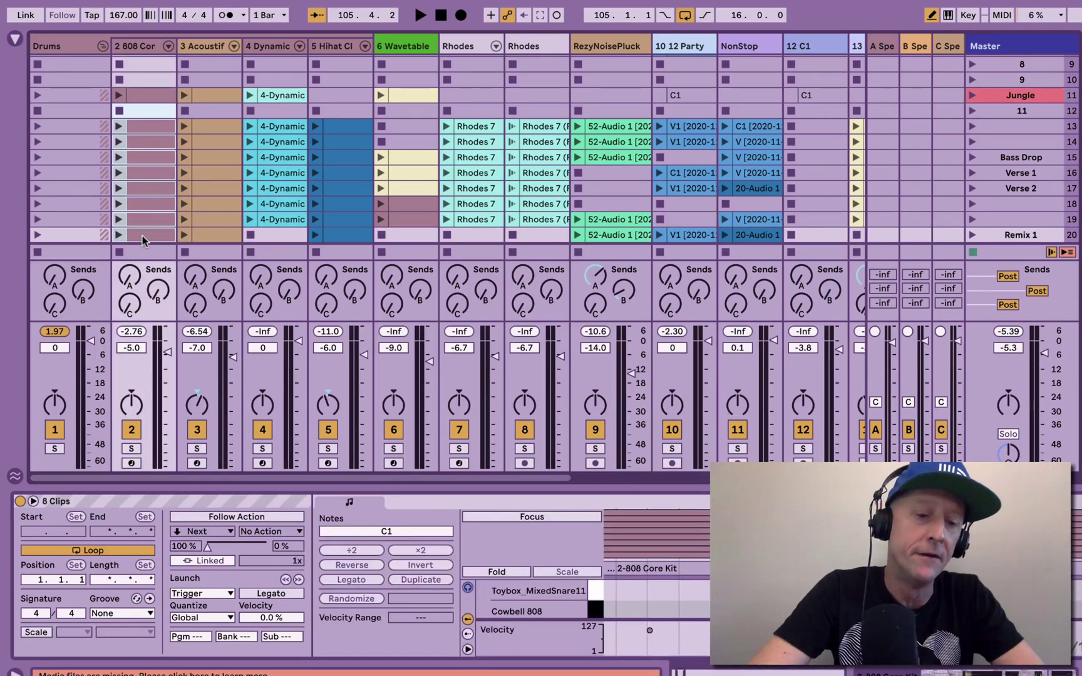
{"action": "key", "text": "ctrl+shift+f"}
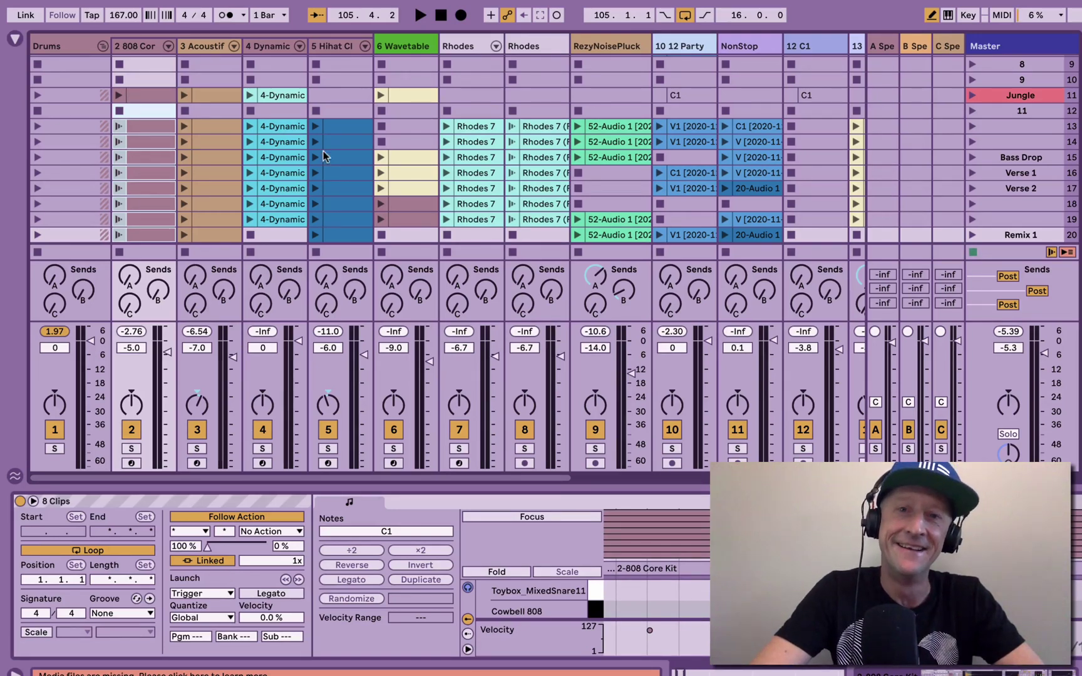
{"action": "key", "text": "ctrl+alt+l"}
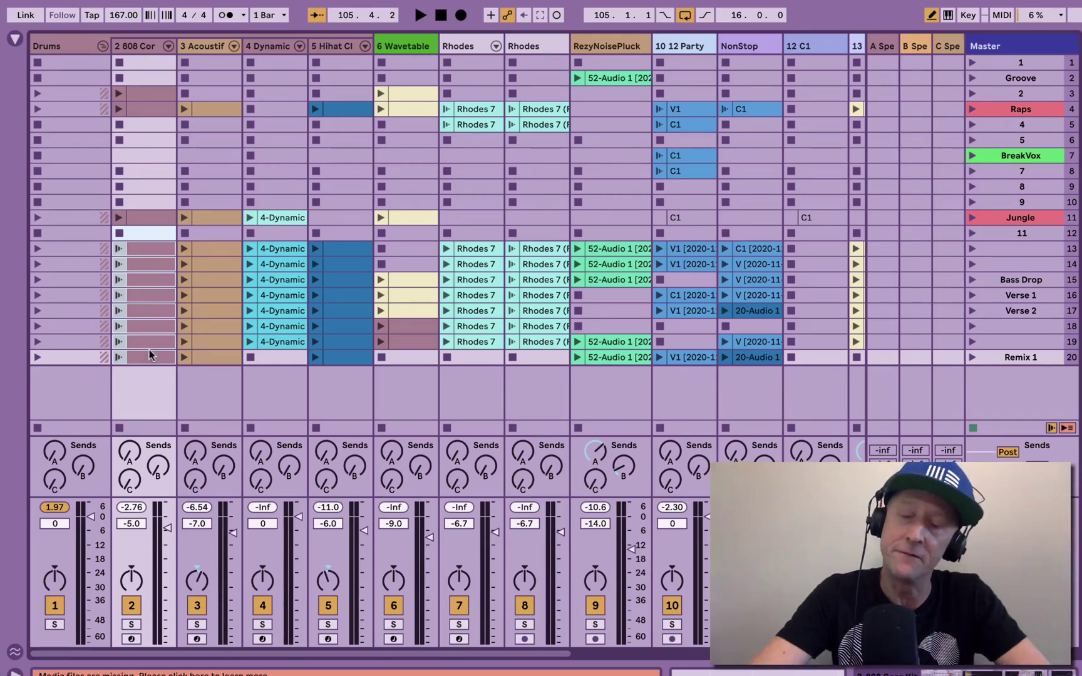
Recheck the 808 clips' follow action settings without changes, then hide the detail area again
{"action": "left_click", "coordinate": [153, 368]}
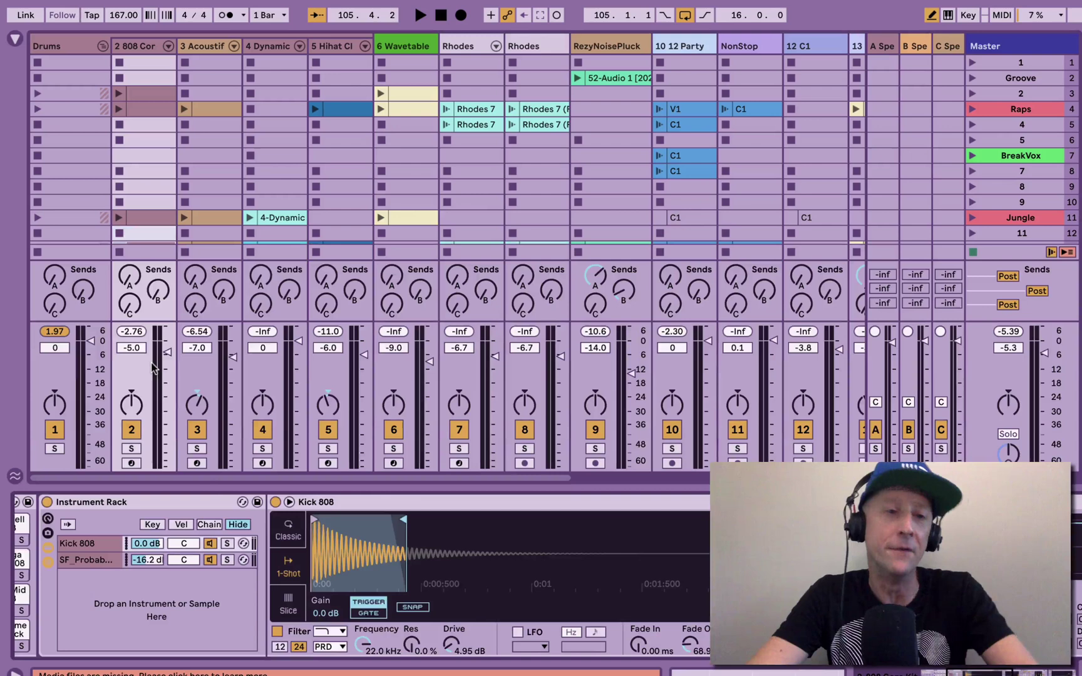
{"action": "key", "text": "shift+Tab"}
{"action": "left_click", "coordinate": [202, 531]}
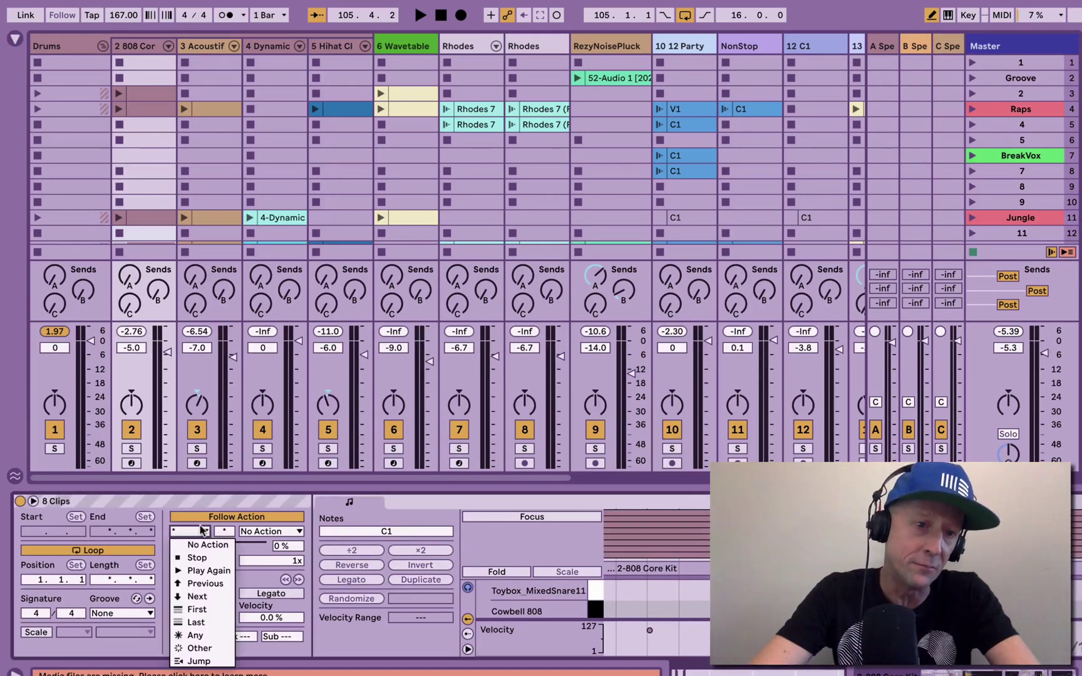
{"action": "left_click", "coordinate": [261, 572]}
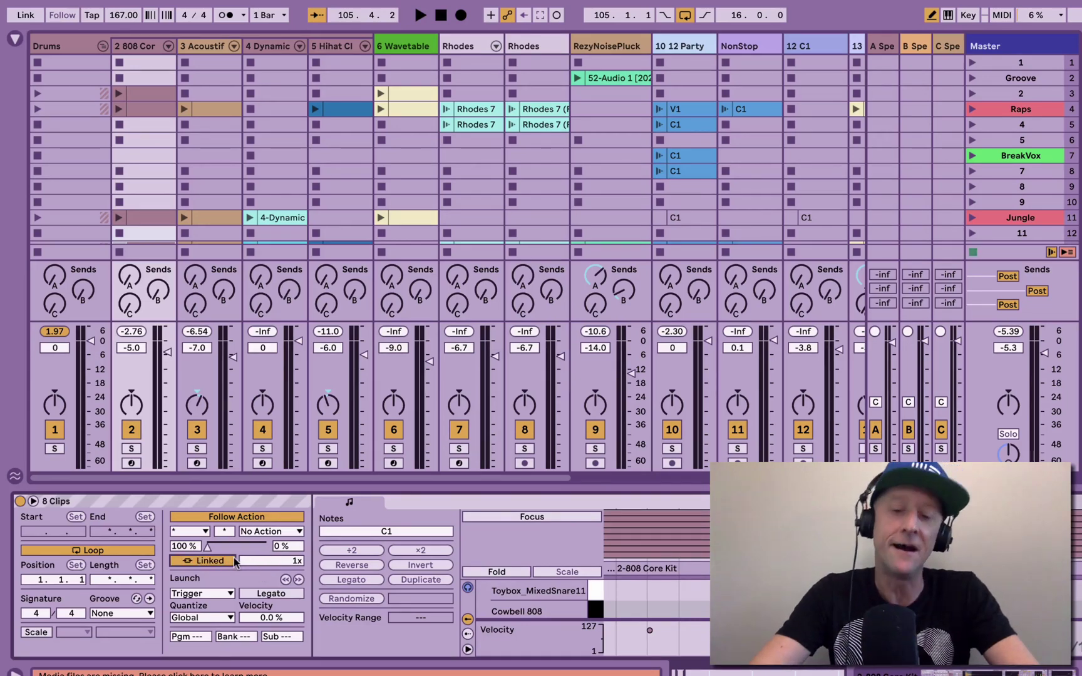
{"action": "key", "text": "super+alt+l"}
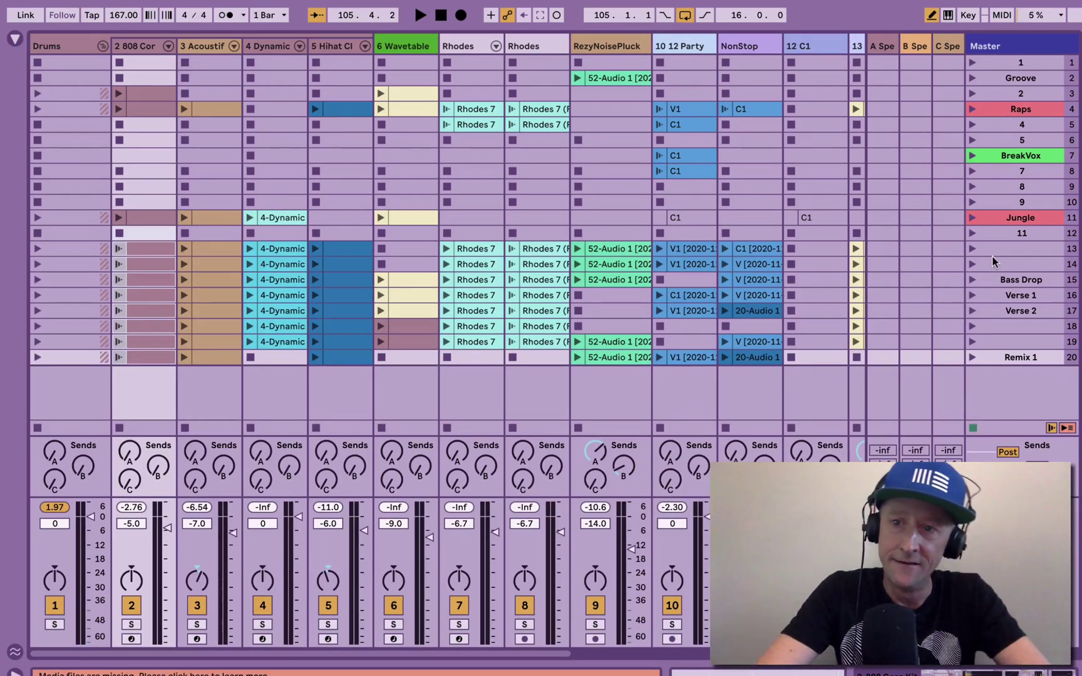
Select scenes 13 through 20 and display their shared scene properties
{"action": "left_click", "coordinate": [1011, 248]}
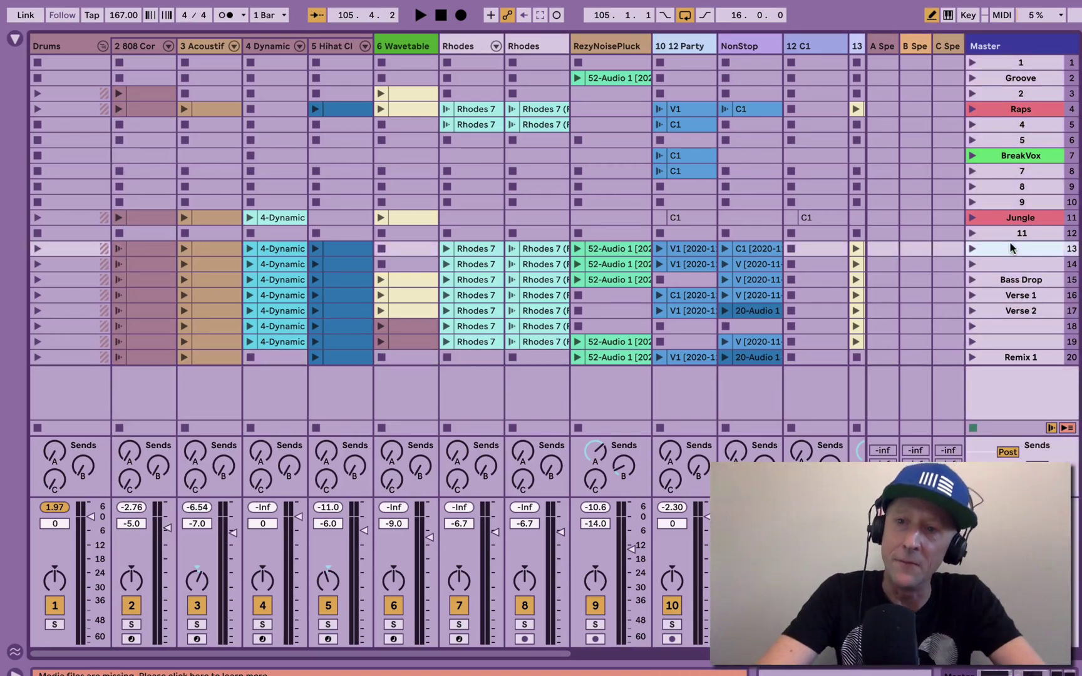
{"action": "key", "text": "shift+Down"}
{"action": "key", "text": "shift+Down"}
{"action": "key", "text": "shift+Down"}
{"action": "key", "text": "shift+Down"}
{"action": "key", "text": "shift+Down"}
{"action": "key", "text": "shift+Down"}
{"action": "key", "text": "shift+Down"}
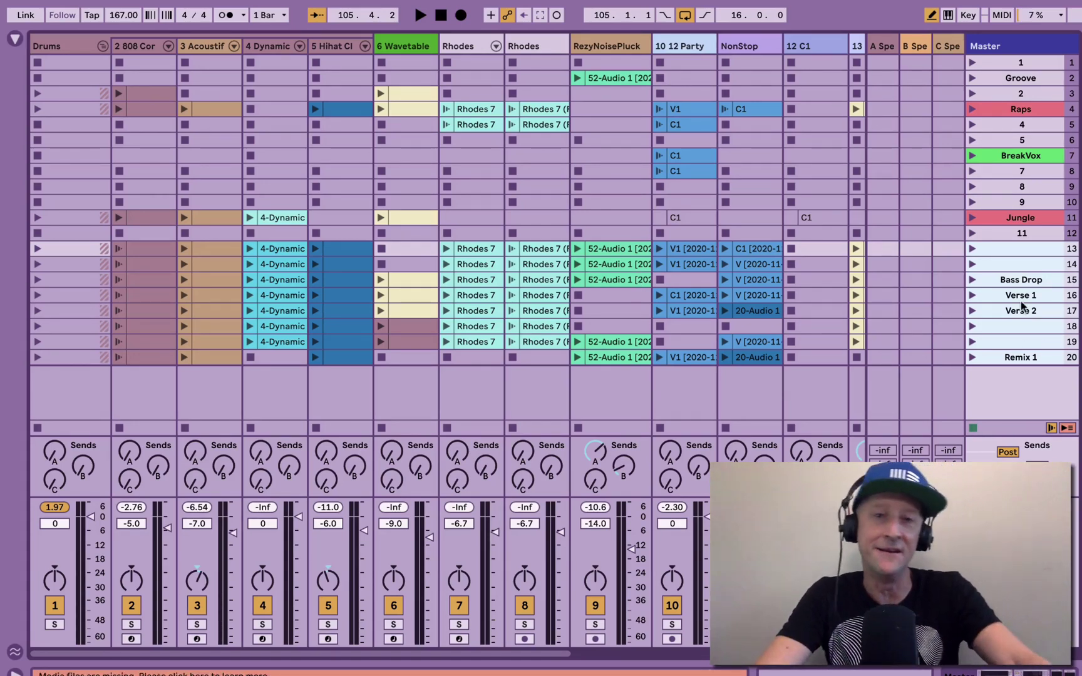
{"action": "key", "text": "super+alt+l"}
{"action": "key", "text": "shift+Tab"}
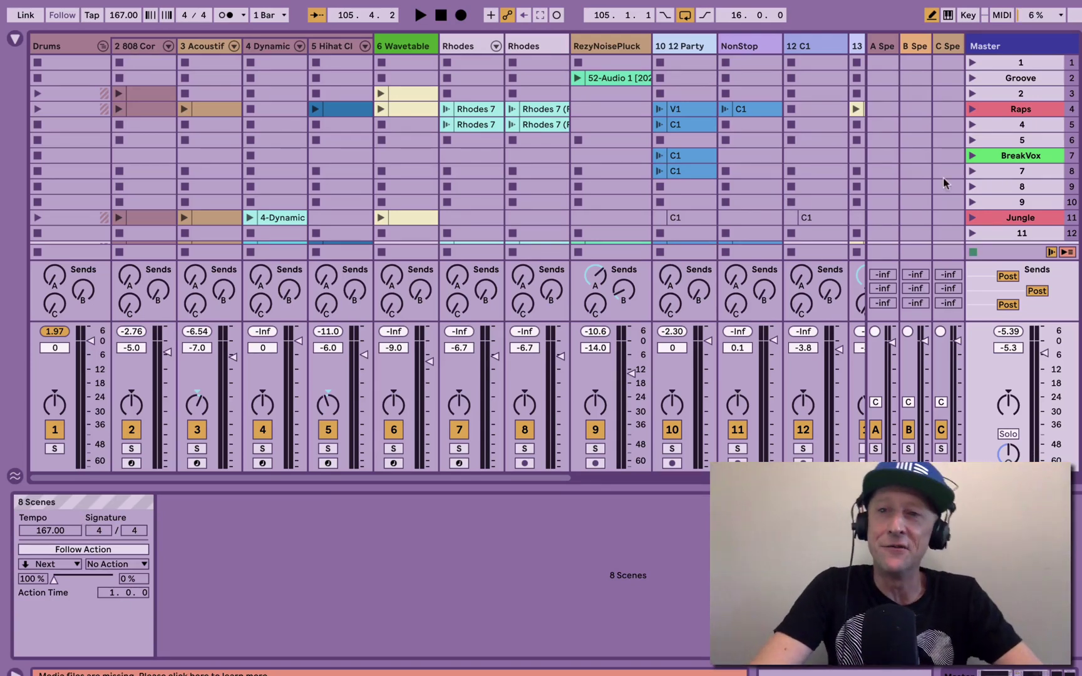
Enable scene follow actions: Next at 81%, Jump to scene 13 at 19%, every 2.0.0
{"action": "scroll", "coordinate": [237, 474], "scroll_direction": "down", "scroll_amount": 5}
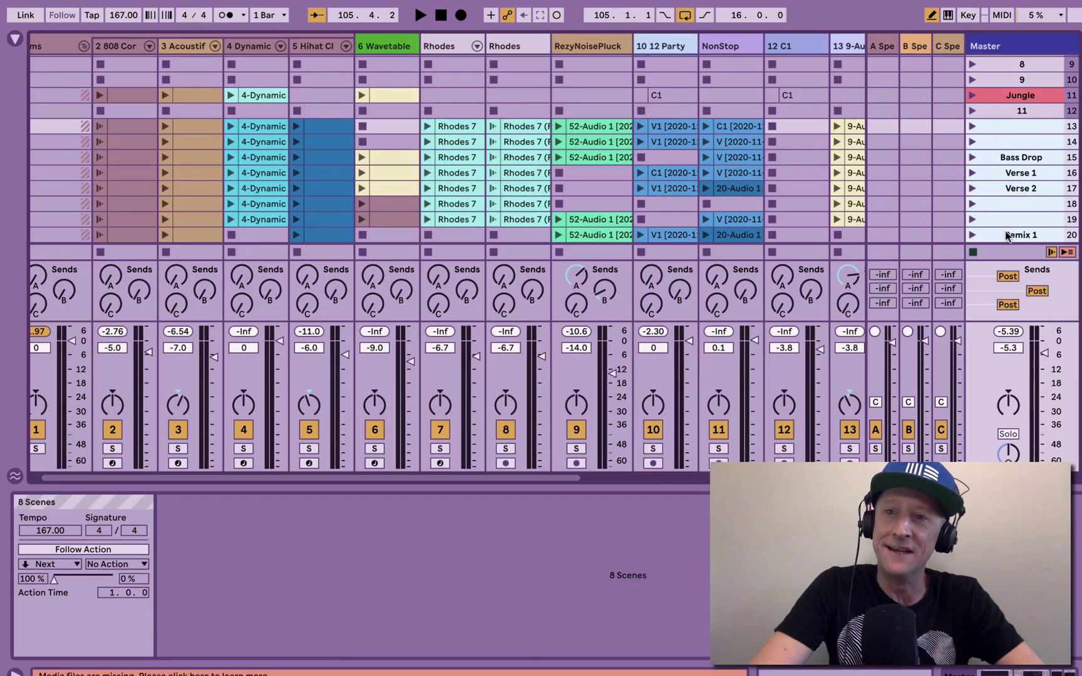
{"action": "left_click", "coordinate": [53, 550]}
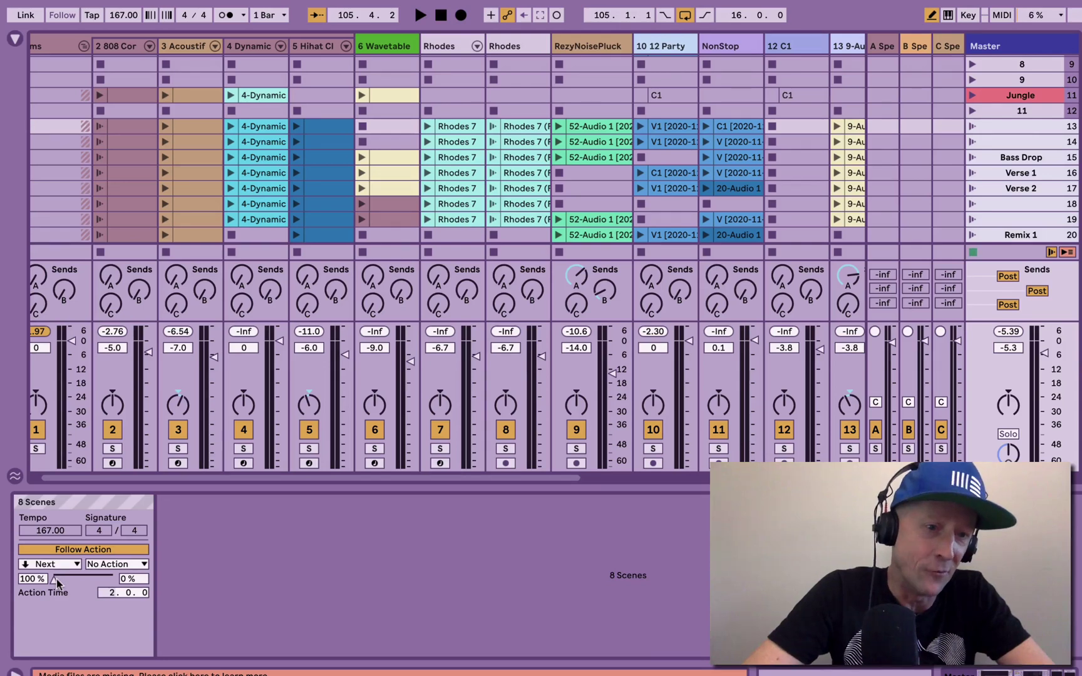
{"action": "left_click_drag", "start_coordinate": [57, 577], "coordinate": [82, 579]}
{"action": "left_click", "coordinate": [123, 565]}
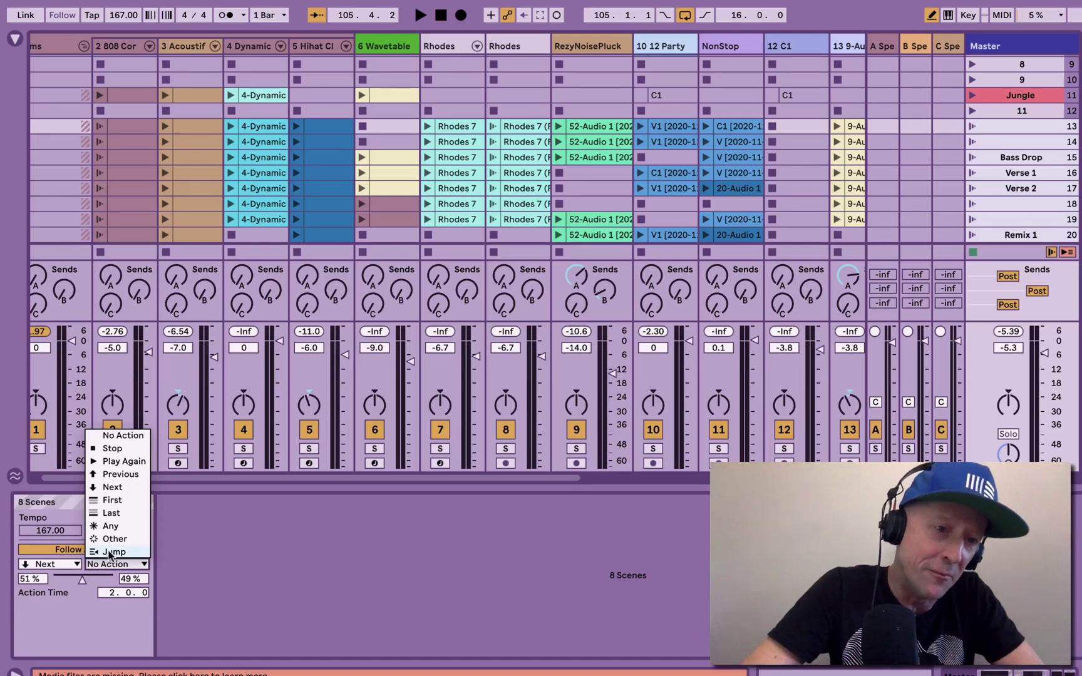
{"action": "left_click", "coordinate": [110, 554]}
{"action": "left_click_drag", "start_coordinate": [84, 579], "coordinate": [64, 579]}
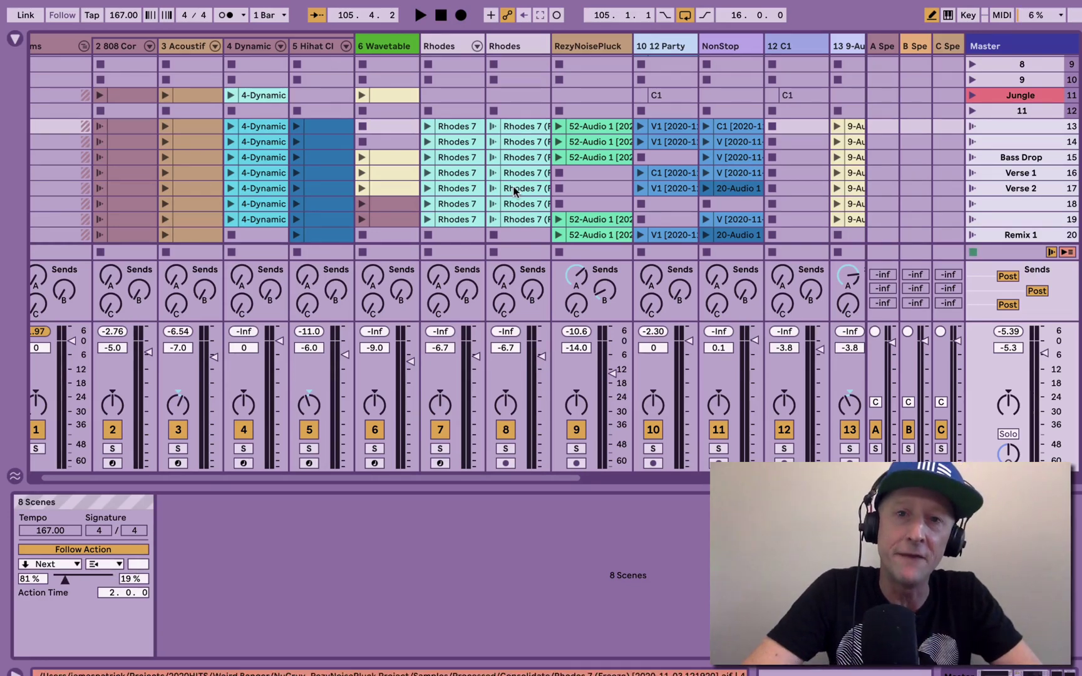
{"action": "scroll", "coordinate": [513, 191], "scroll_direction": "right", "scroll_amount": 2}
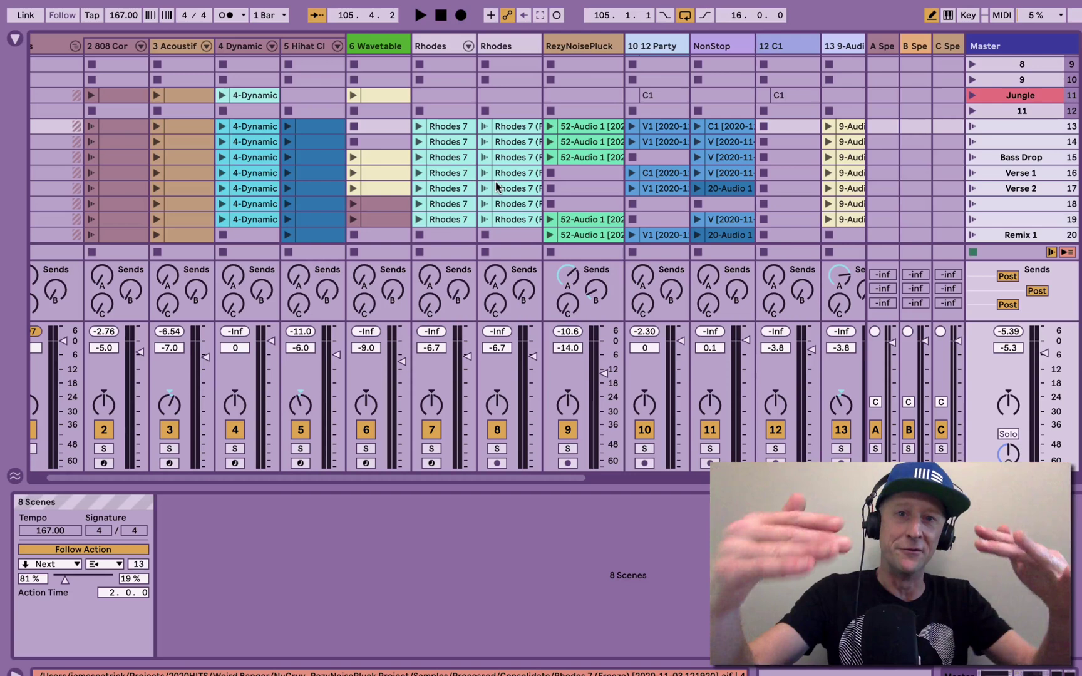
Change the first scene follow action to Other, then launch scene 13 to start playback
{"action": "left_click", "coordinate": [62, 565]}
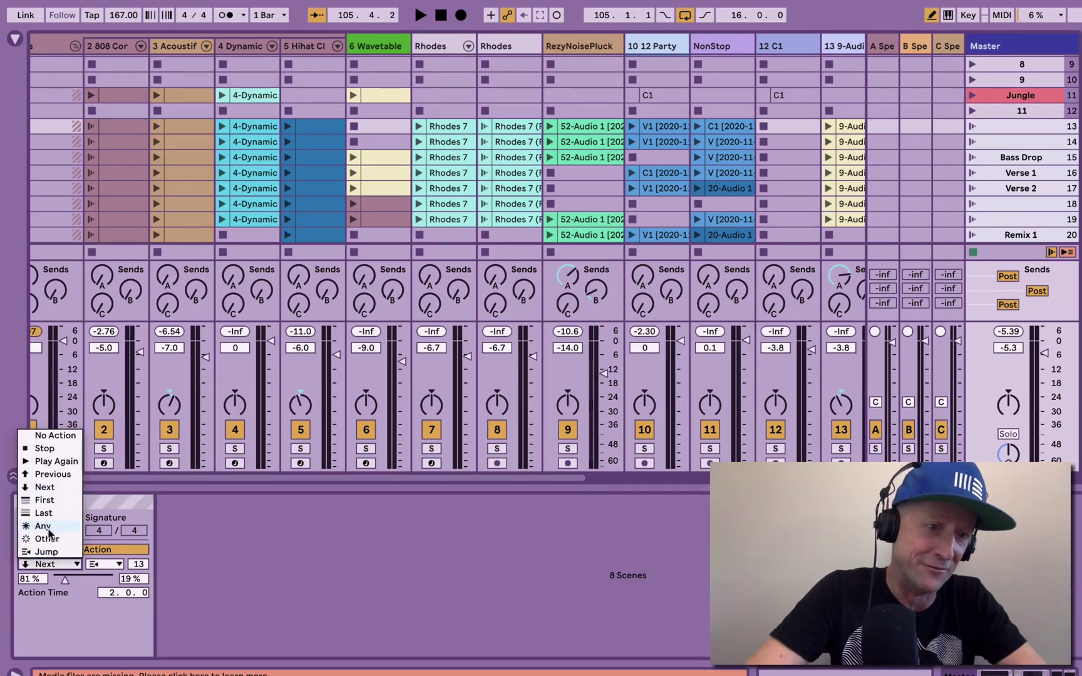
{"action": "left_click", "coordinate": [48, 539]}
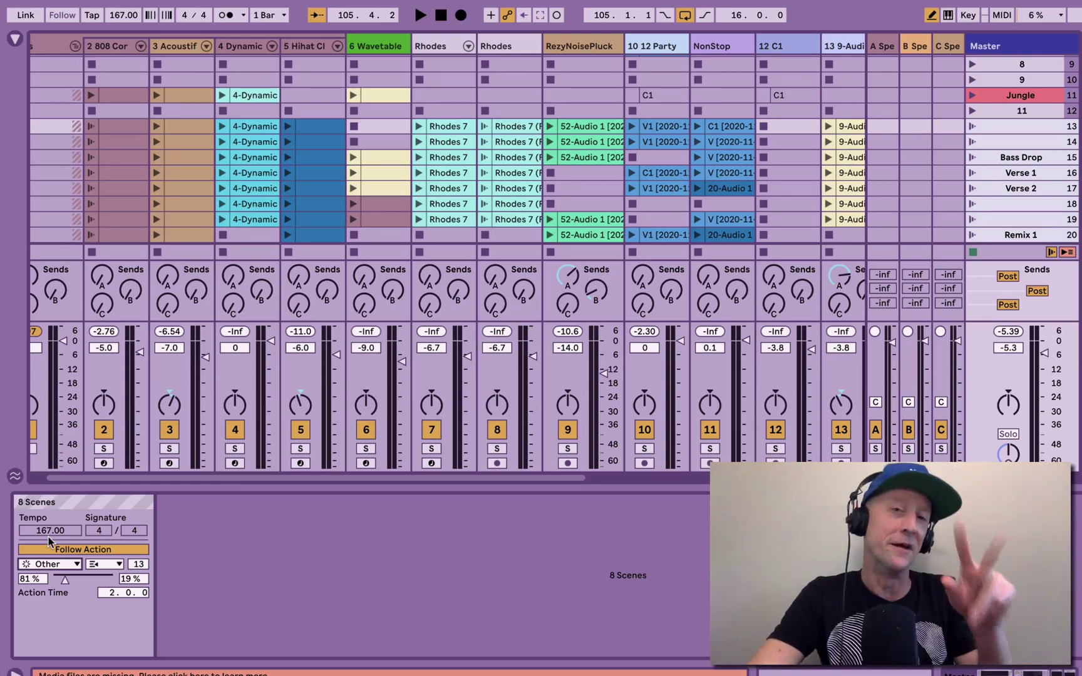
{"action": "left_click", "coordinate": [1007, 127]}
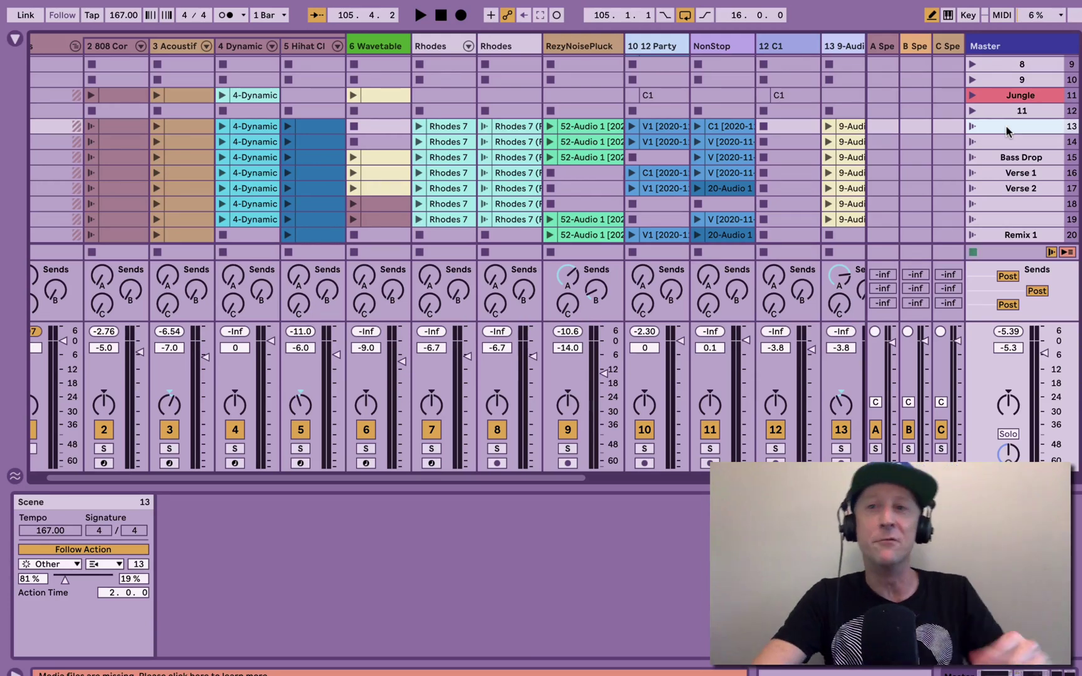
{"action": "key", "text": "Return"}
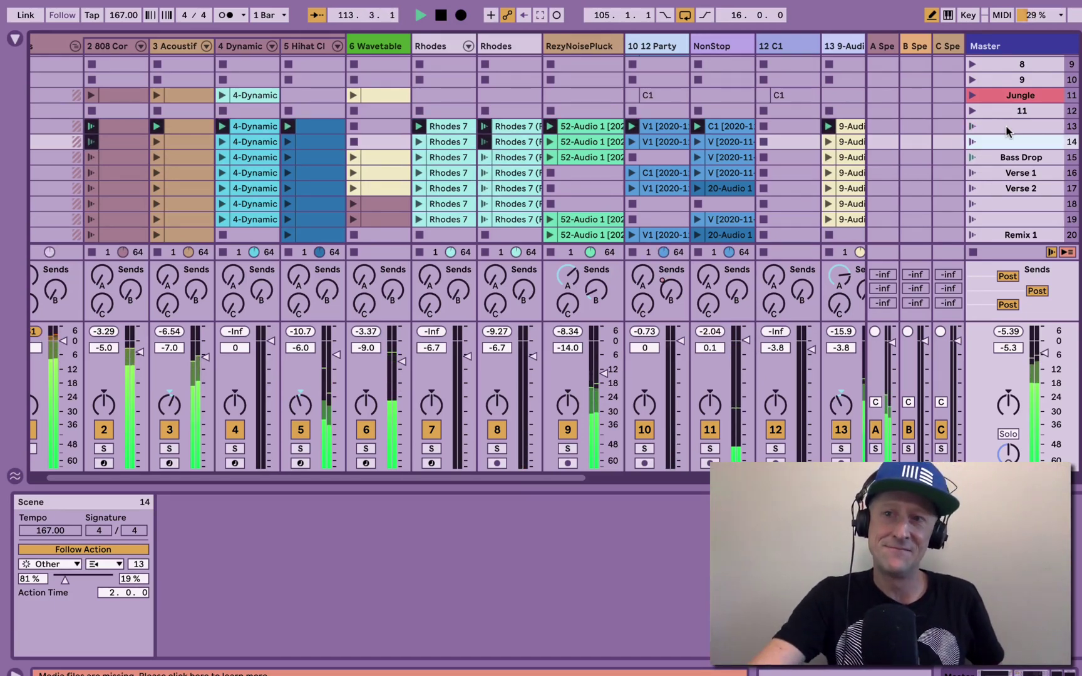
Reselect scenes 13–20 and lengthen their follow action time to 4.0.0
{"action": "left_click", "coordinate": [1007, 130], "text": "shift"}
{"action": "key", "text": "shift+Down"}
{"action": "key", "text": "shift+Down"}
{"action": "key", "text": "shift+Down"}
{"action": "key", "text": "shift+Down"}
{"action": "key", "text": "shift+Down"}
{"action": "key", "text": "shift+Down"}
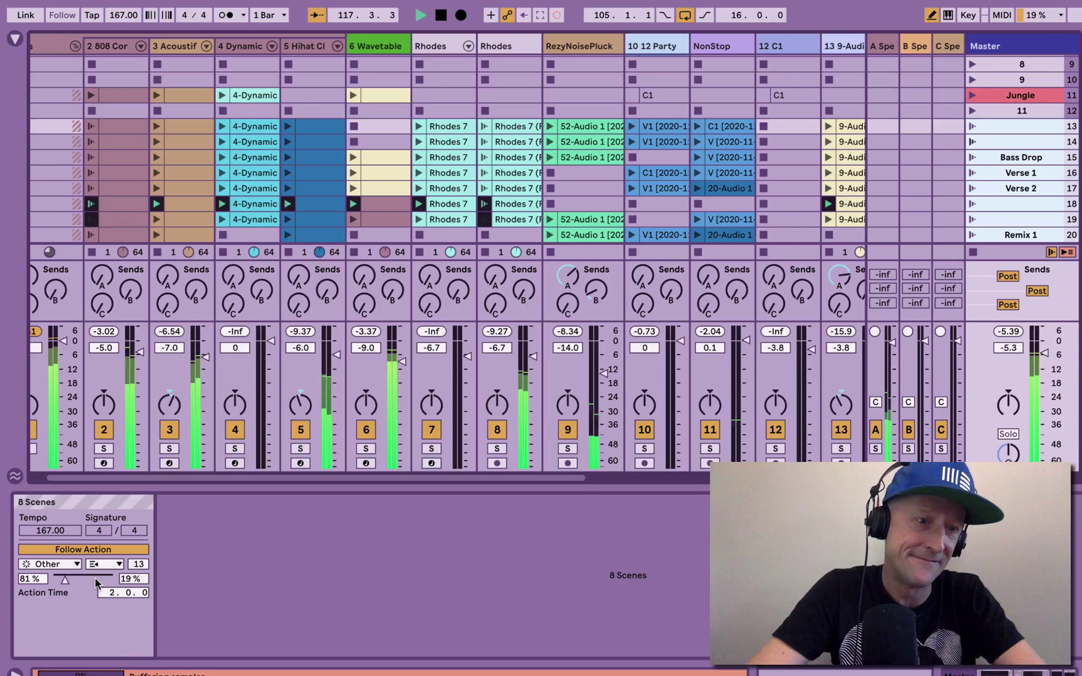
{"action": "mouse_move", "coordinate": [106, 589]}
{"action": "left_mouse_down"}
{"action": "mouse_move", "coordinate": [106, 576]}
{"action": "mouse_move", "coordinate": [107, 591]}
{"action": "left_mouse_up"}
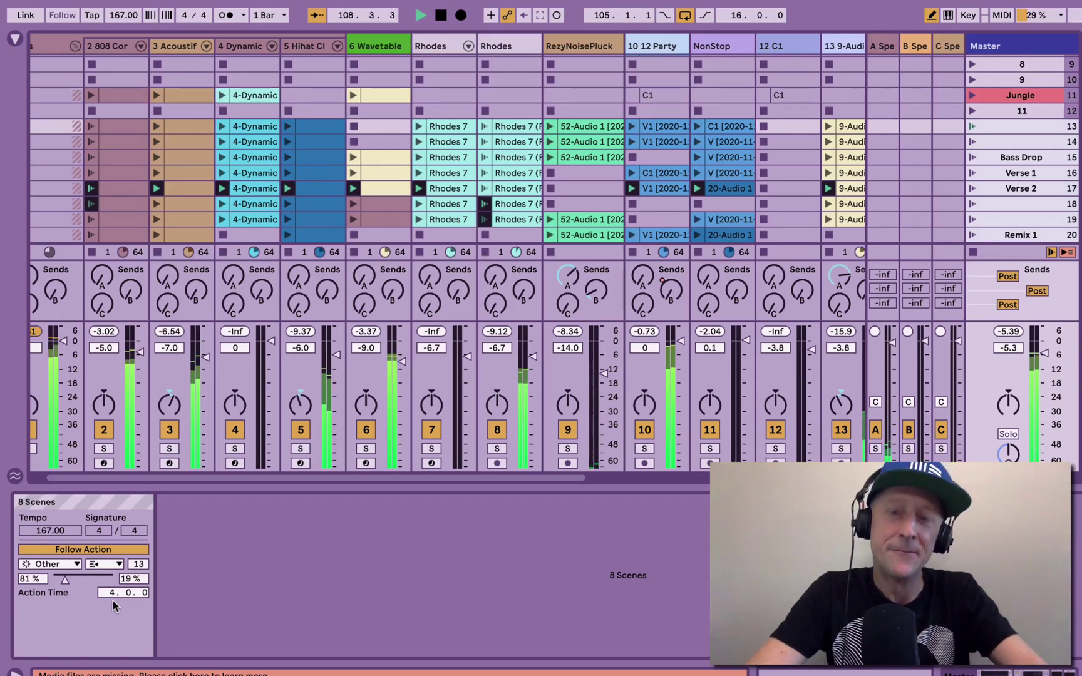
Stop playback and select track 10's clips in rows 12–20
{"action": "left_click", "coordinate": [652, 106]}
{"action": "key", "text": "space"}
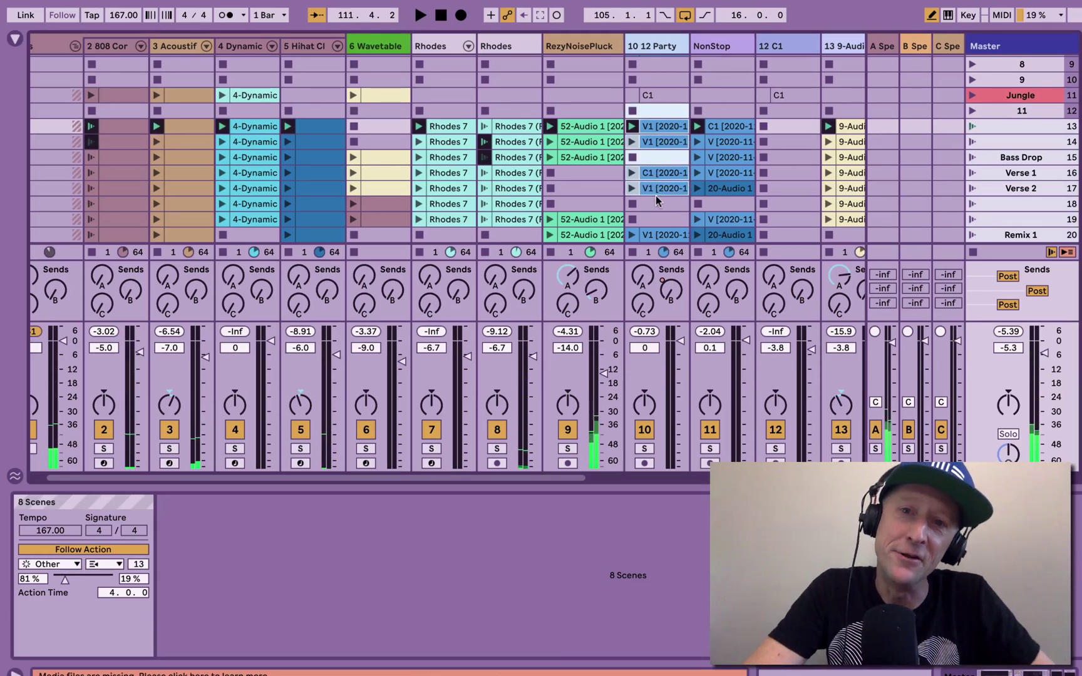
{"action": "left_click", "coordinate": [655, 235], "text": "shift"}
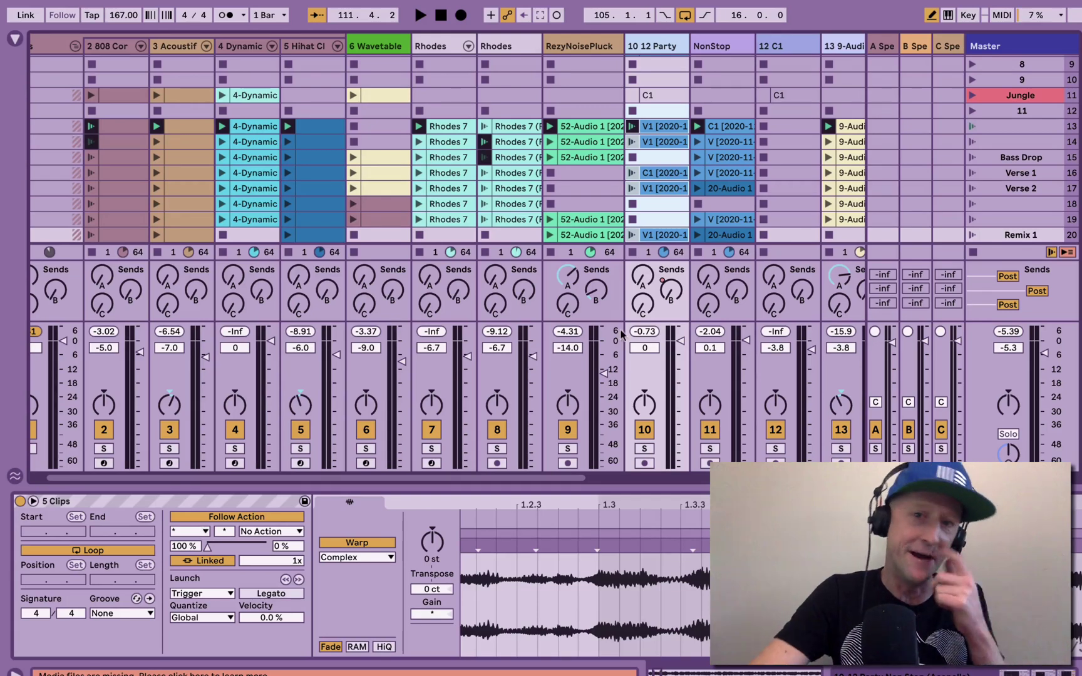
Restart playback and turn on linked follow actions for the NonStop clips in rows 12–20
{"action": "key", "text": "space"}
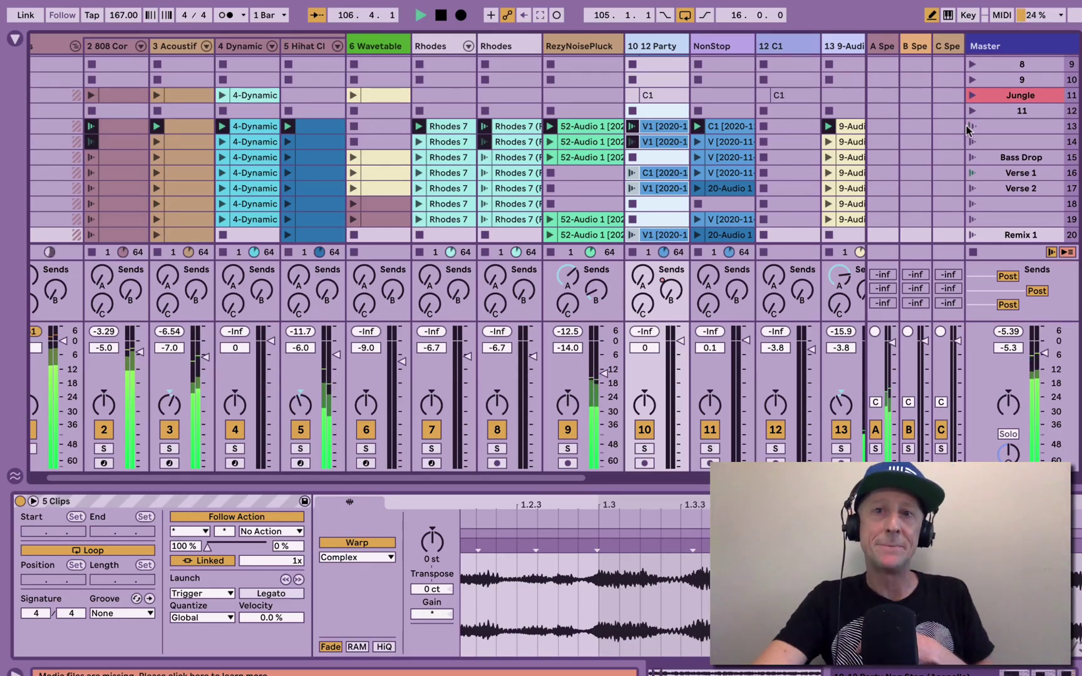
{"action": "left_click_drag", "start_coordinate": [721, 111], "coordinate": [724, 236]}
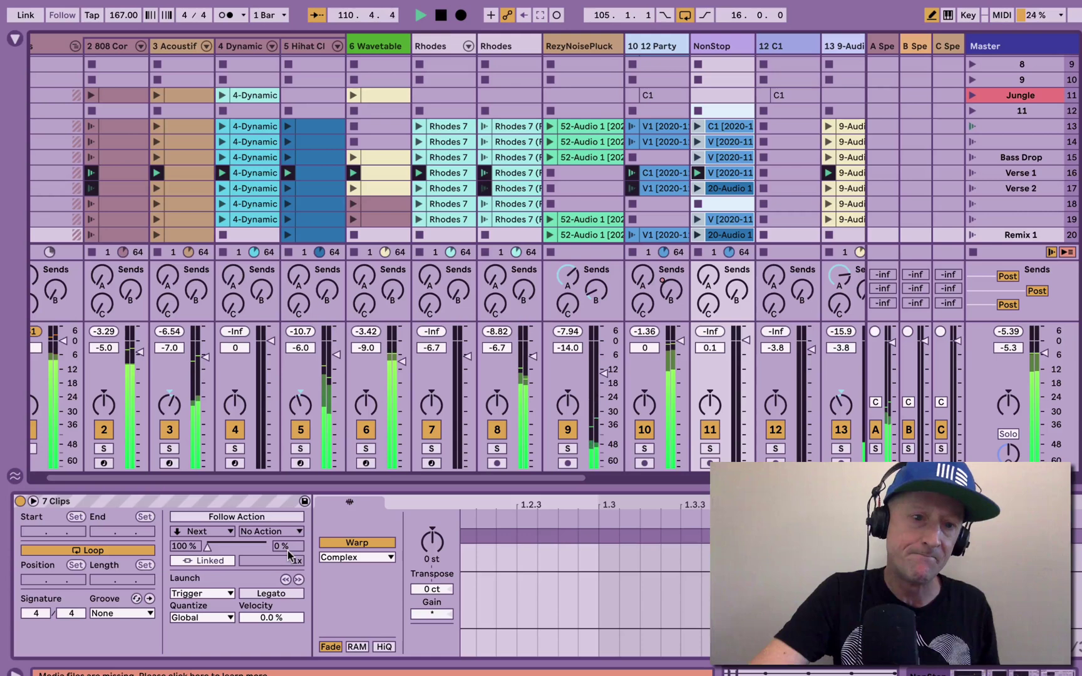
{"action": "left_click", "coordinate": [214, 518]}
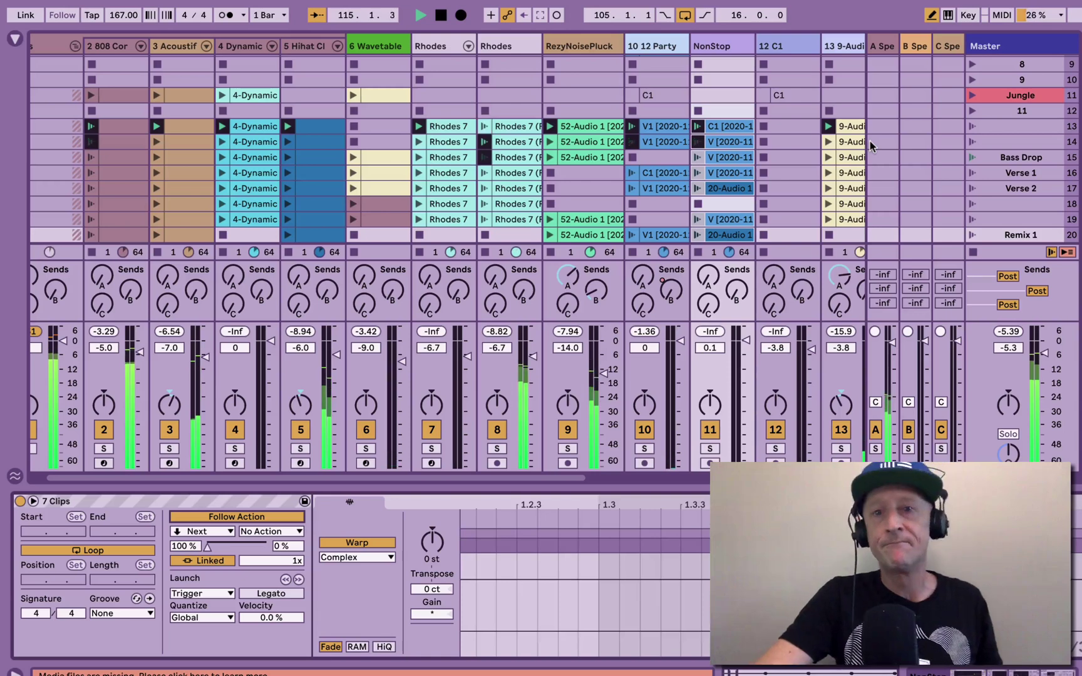
Set track 10's clips in rows 12–20 to follow after 2x their linked length
{"action": "left_click_drag", "start_coordinate": [657, 111], "coordinate": [665, 246]}
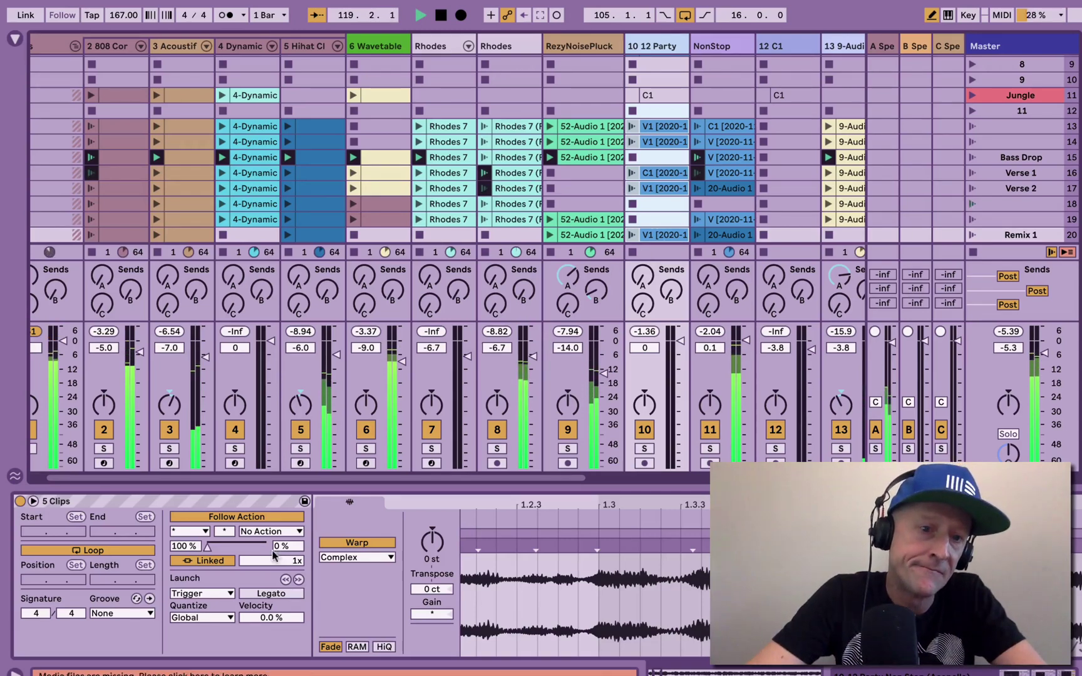
{"action": "left_click_drag", "start_coordinate": [276, 561], "coordinate": [275, 554]}
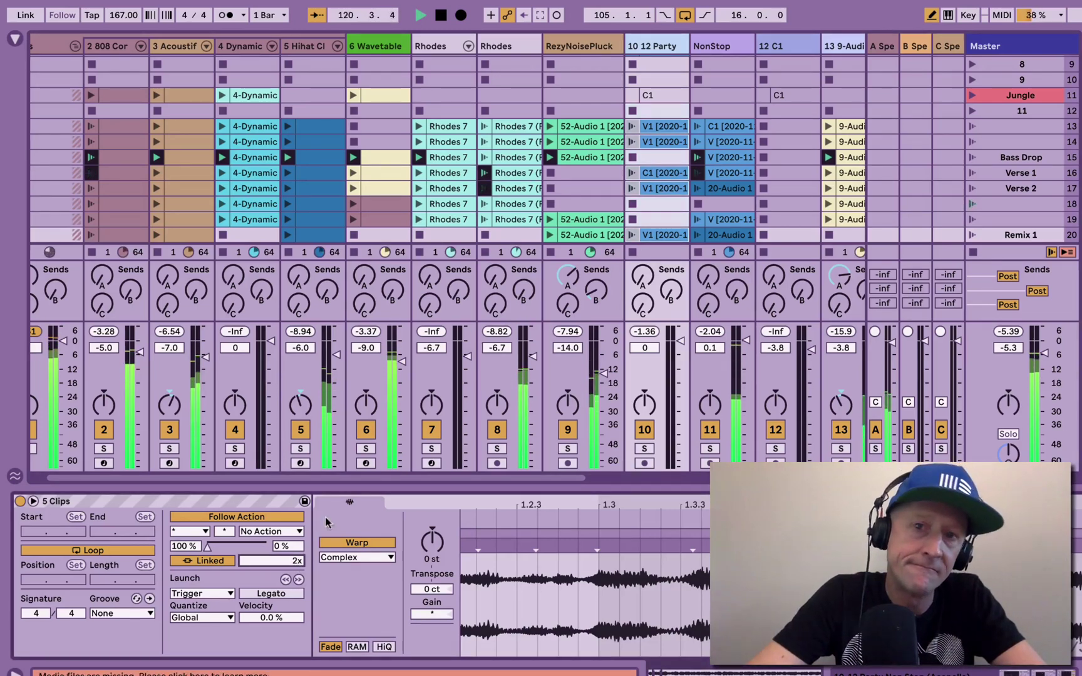
{"action": "scroll", "coordinate": [645, 177], "scroll_direction": "left", "scroll_amount": 2}
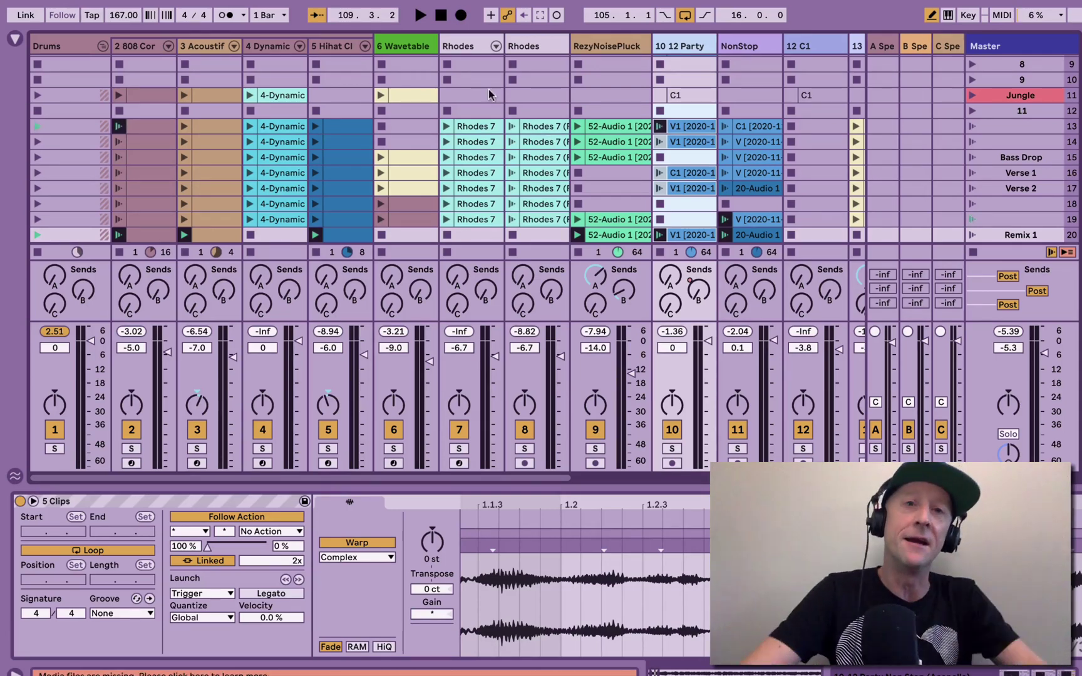
Select the Wavetable track's scene 15 clip and show its follow-action settings in Clip View
{"action": "left_click", "coordinate": [407, 39]}
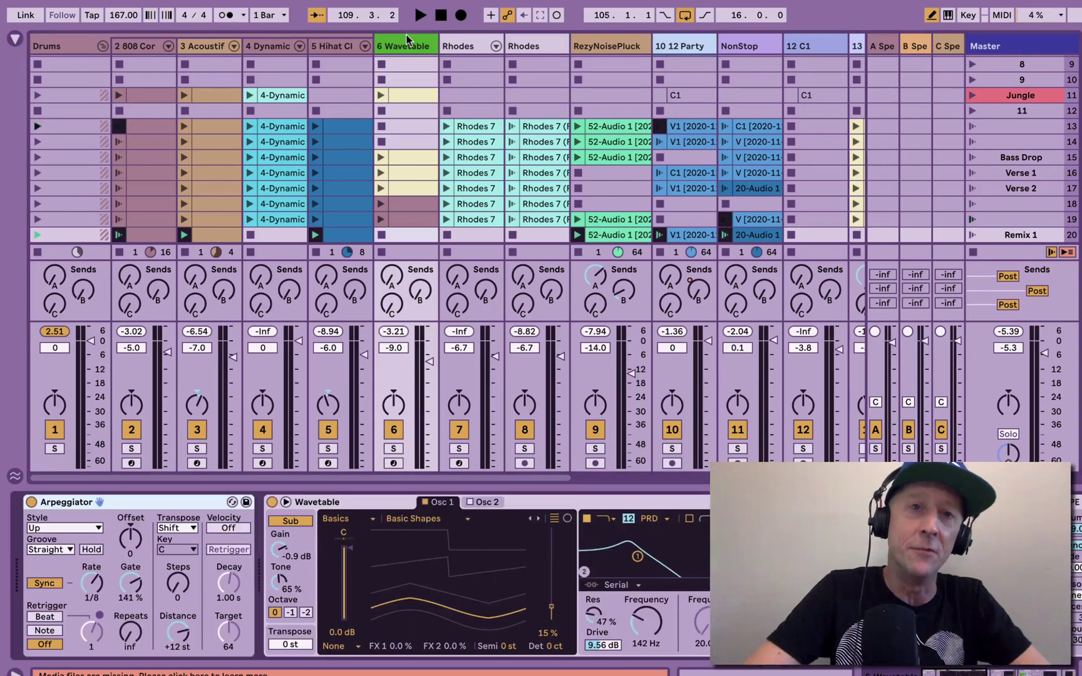
{"action": "left_click", "coordinate": [406, 157]}
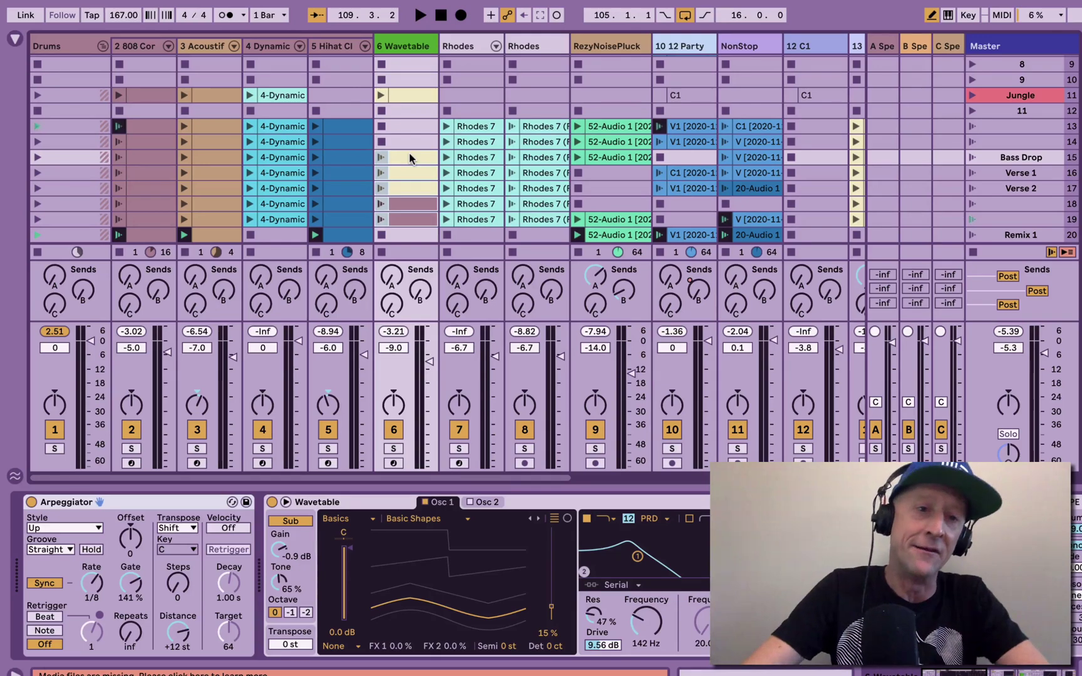
{"action": "key", "text": "shift+Tab"}
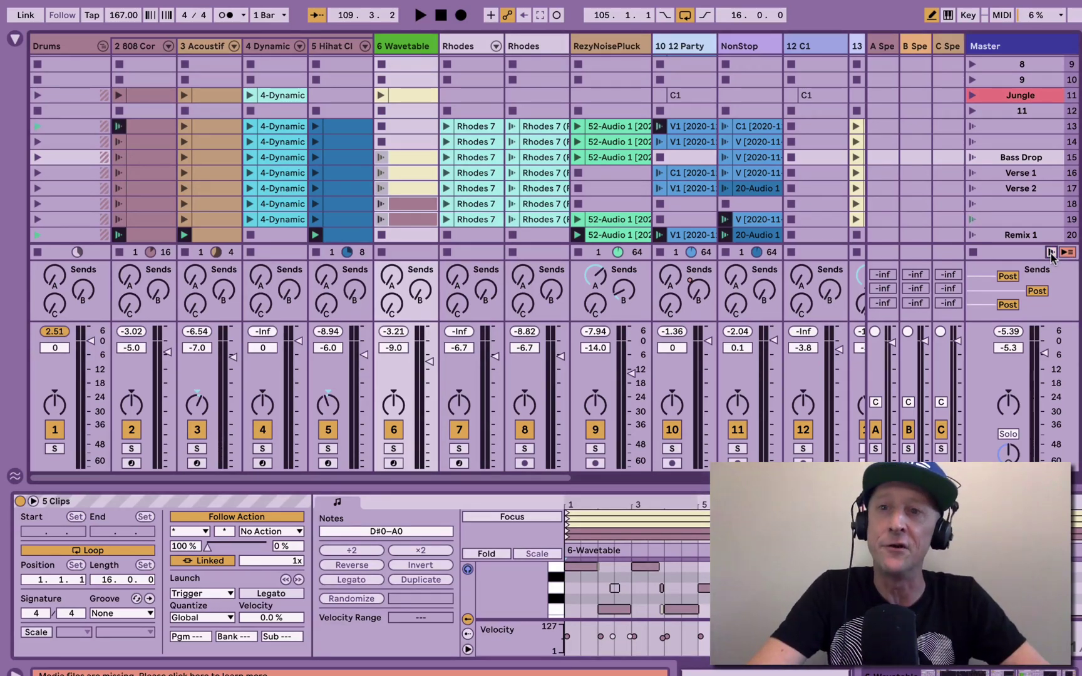
Launch scene 19 and review its scene follow-action settings
{"action": "left_click", "coordinate": [973, 157]}
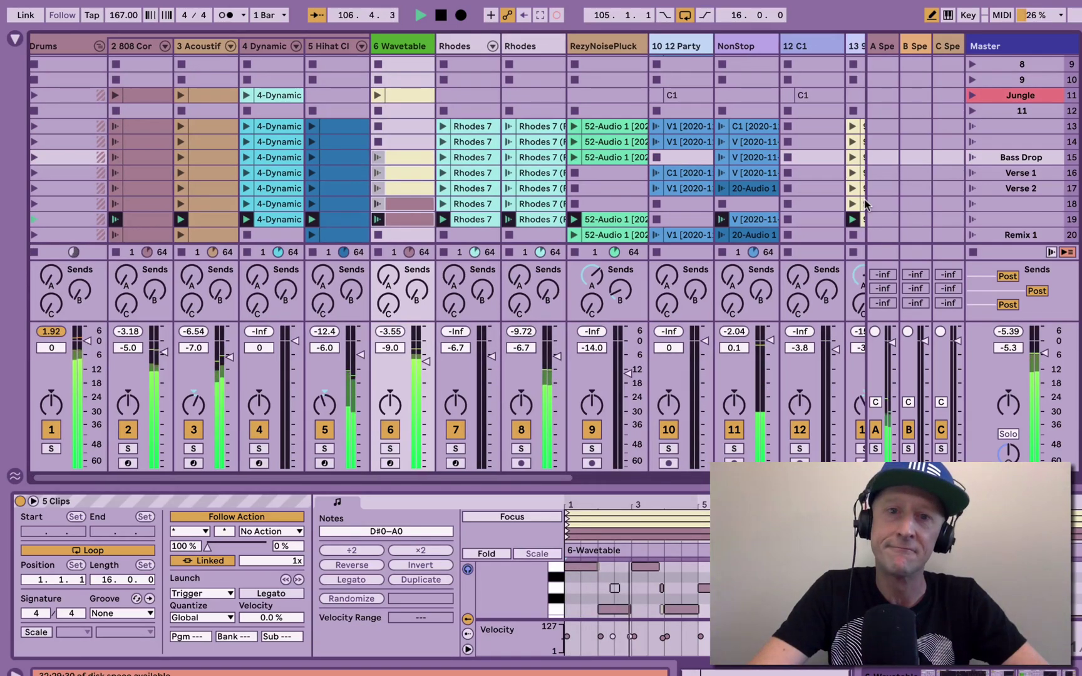
{"action": "scroll", "coordinate": [871, 205], "scroll_direction": "right", "scroll_amount": 3}
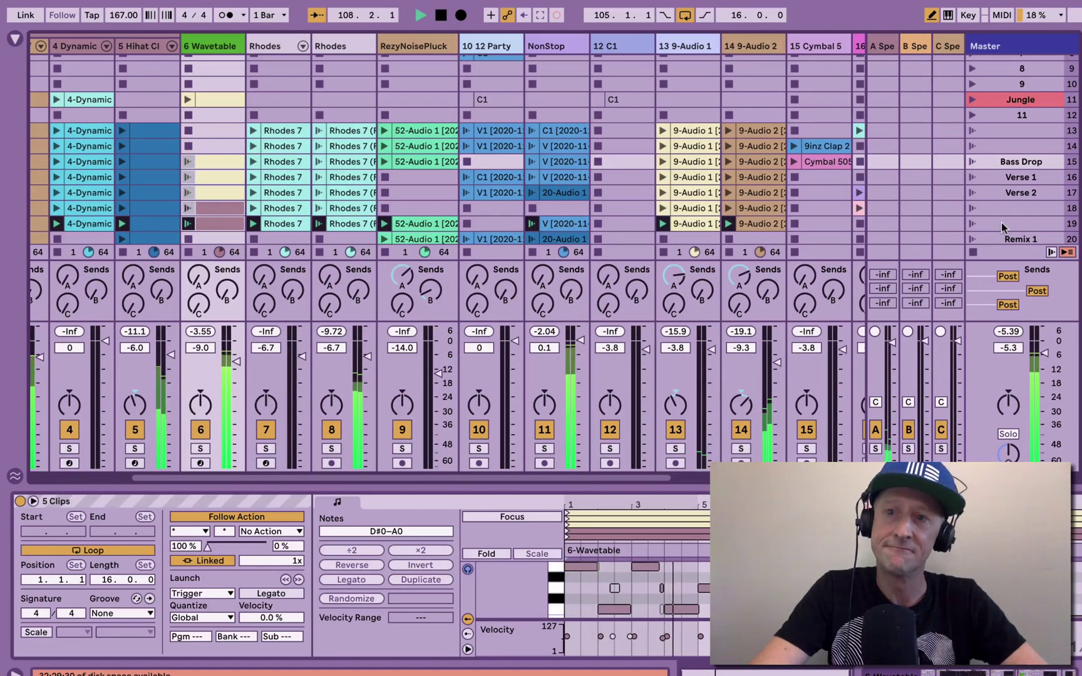
{"action": "left_click", "coordinate": [1001, 222]}
{"action": "scroll", "coordinate": [1001, 222], "scroll_direction": "left", "scroll_amount": 1}
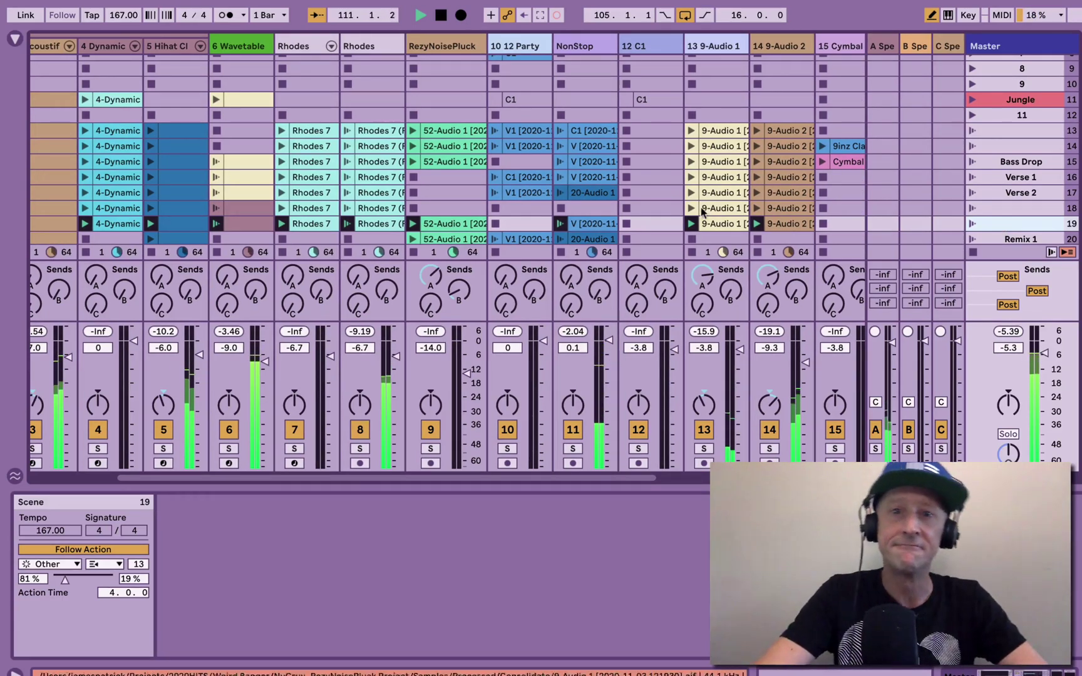
Inspect the track 10 and NonStop clips and slots in rows 16 to 19
{"action": "left_click", "coordinate": [528, 178]}
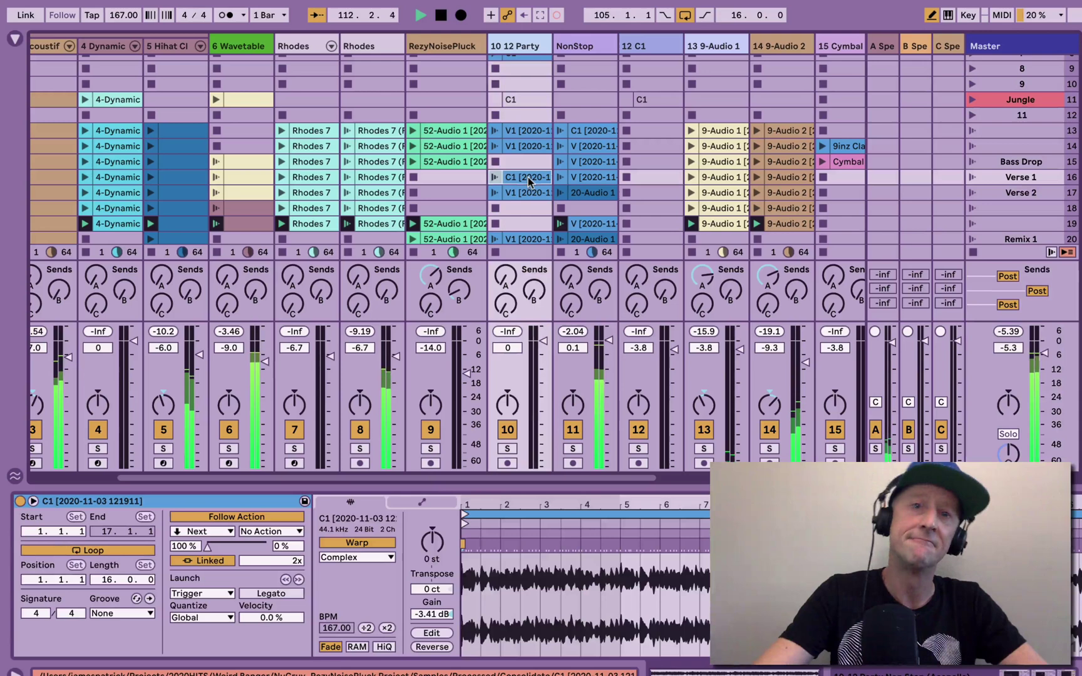
{"action": "left_click", "coordinate": [556, 209]}
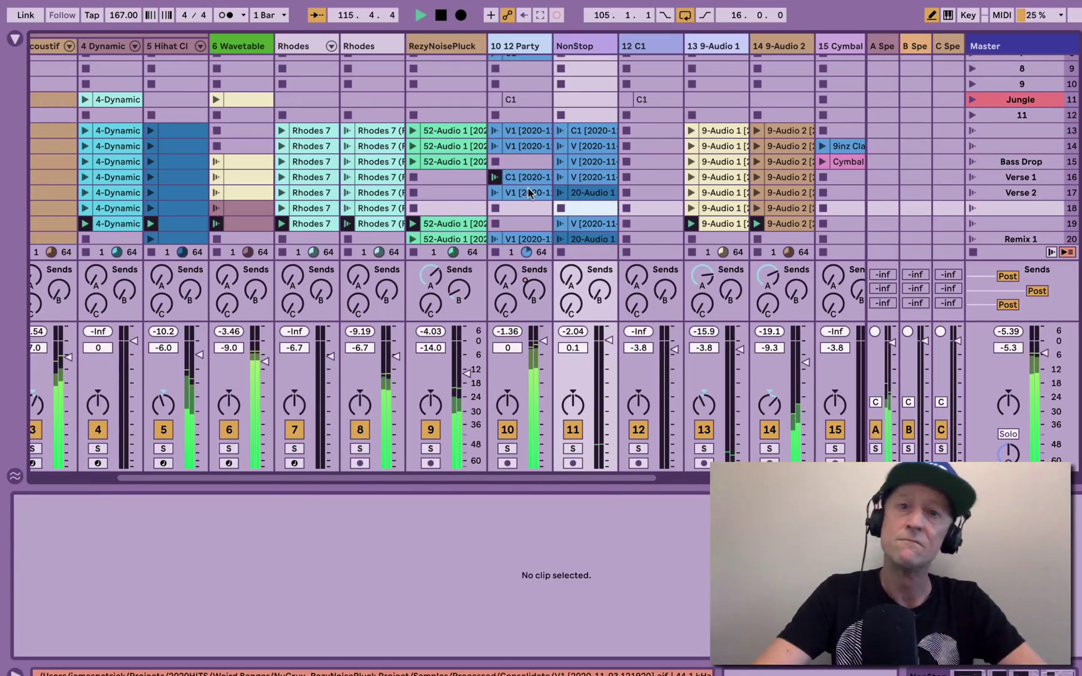
{"action": "left_click", "coordinate": [545, 224]}
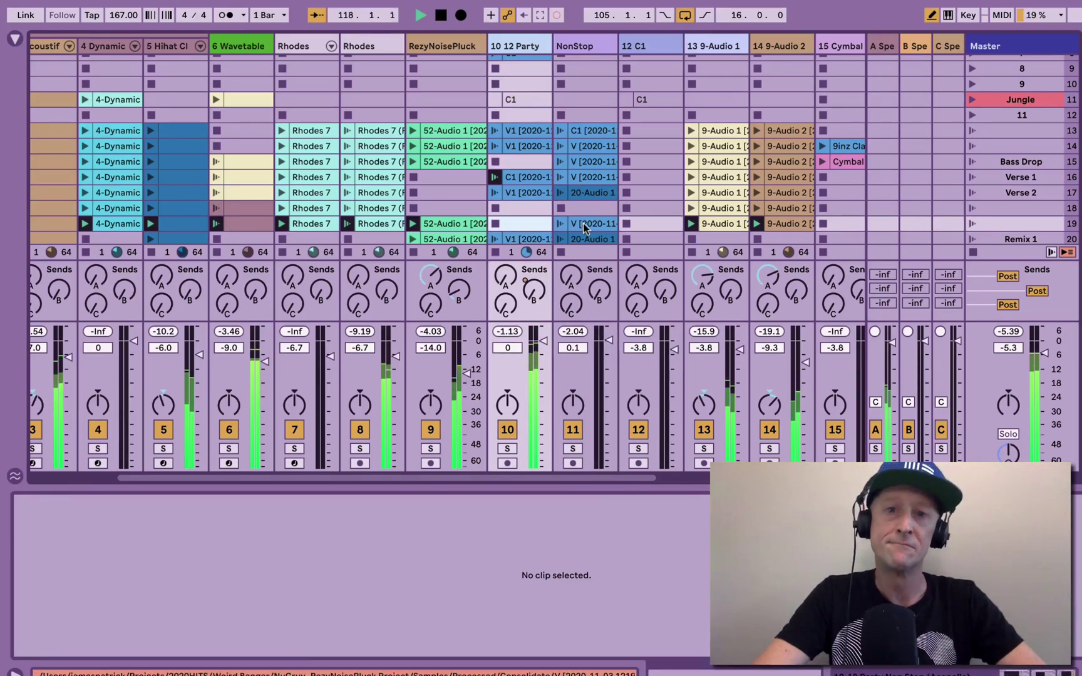
{"action": "left_click", "coordinate": [580, 225]}
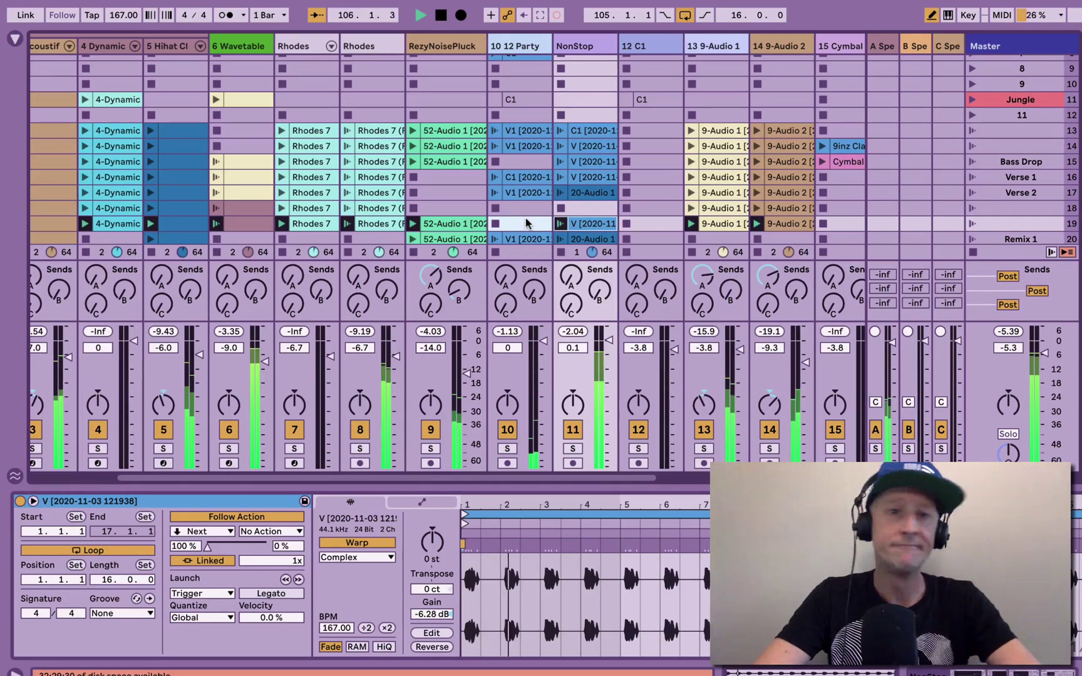
{"action": "scroll", "coordinate": [465, 203], "scroll_direction": "left", "scroll_amount": 5}
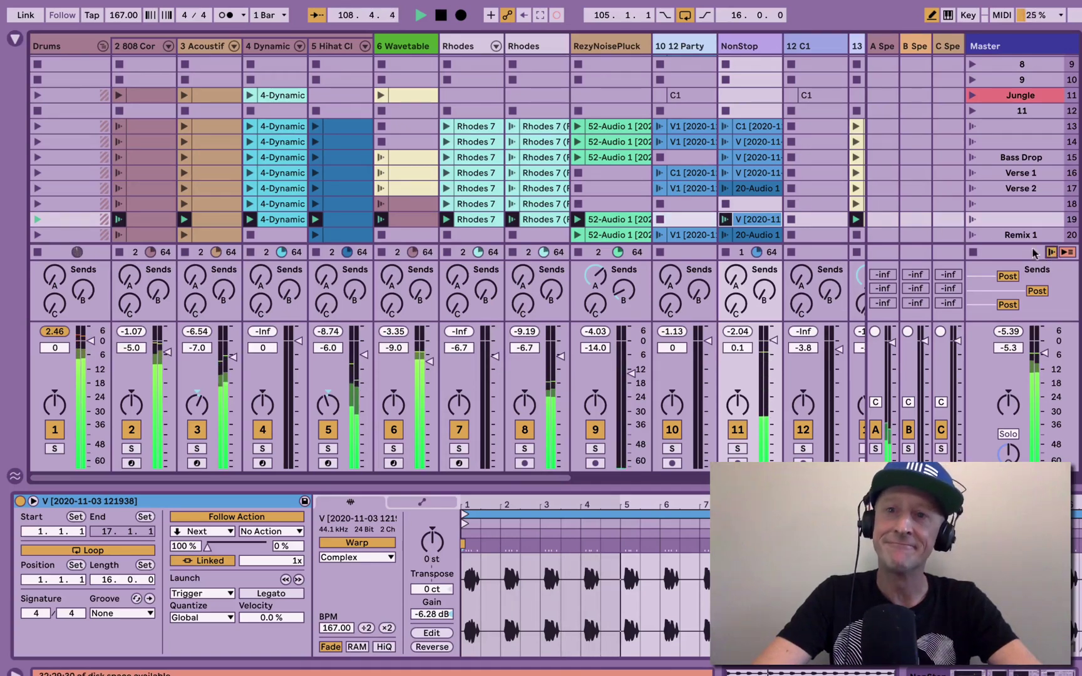
Select the clips of tracks 10 and 11, launch scene 14, then stop playback
{"action": "scroll", "coordinate": [712, 171], "scroll_direction": "right", "scroll_amount": 3}
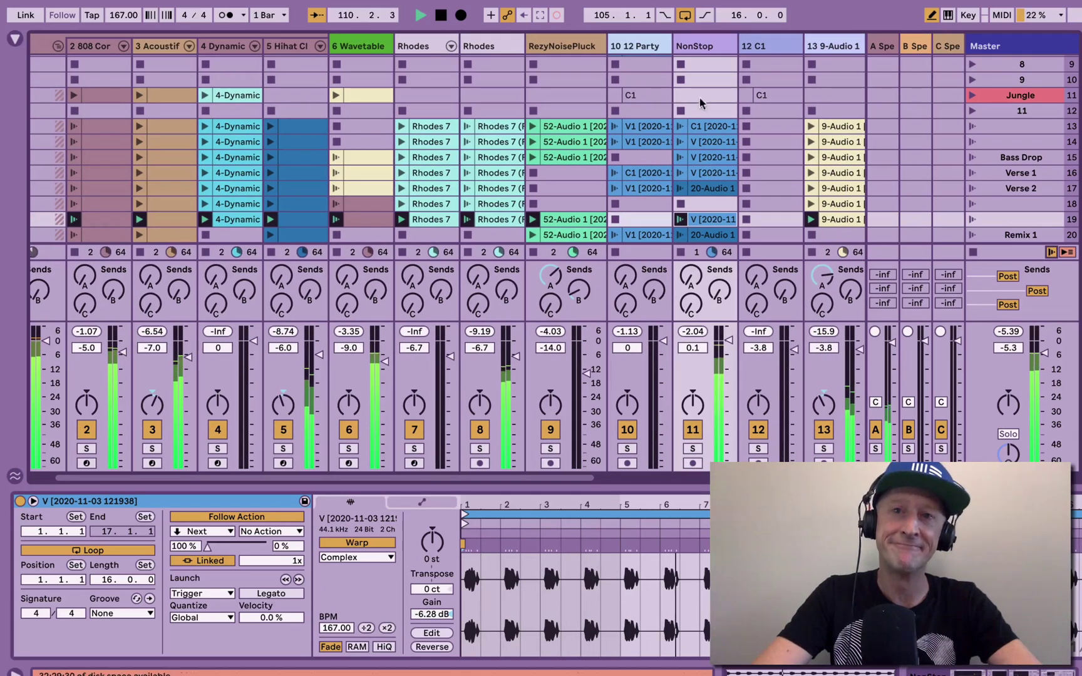
{"action": "left_click_drag", "start_coordinate": [707, 79], "coordinate": [639, 250]}
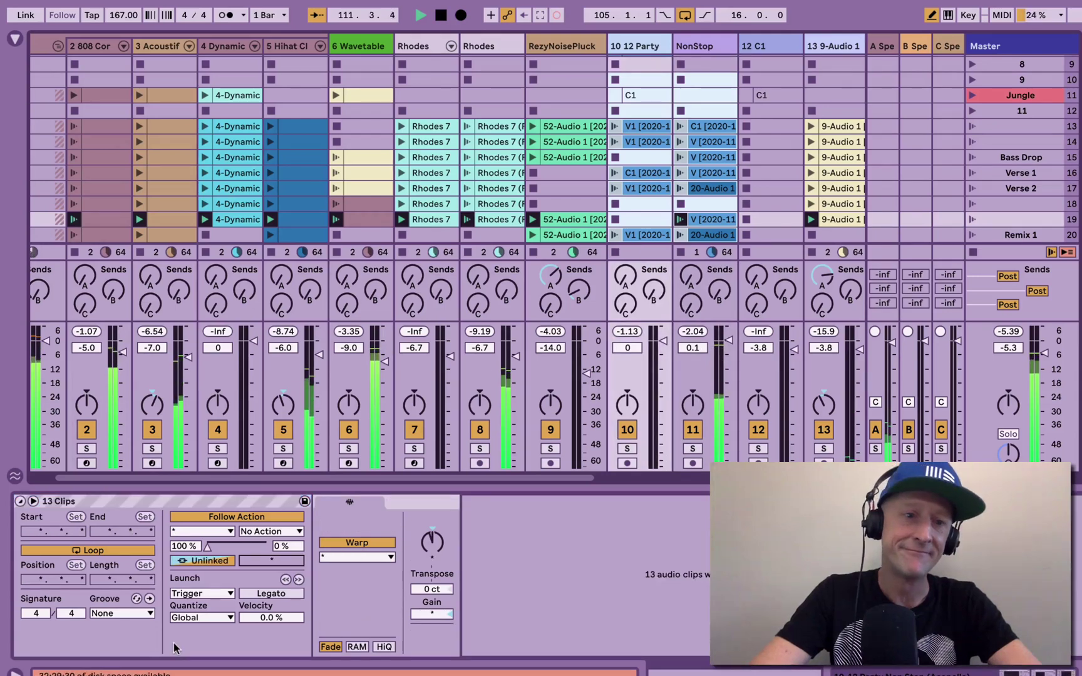
{"action": "left_click", "coordinate": [972, 141]}
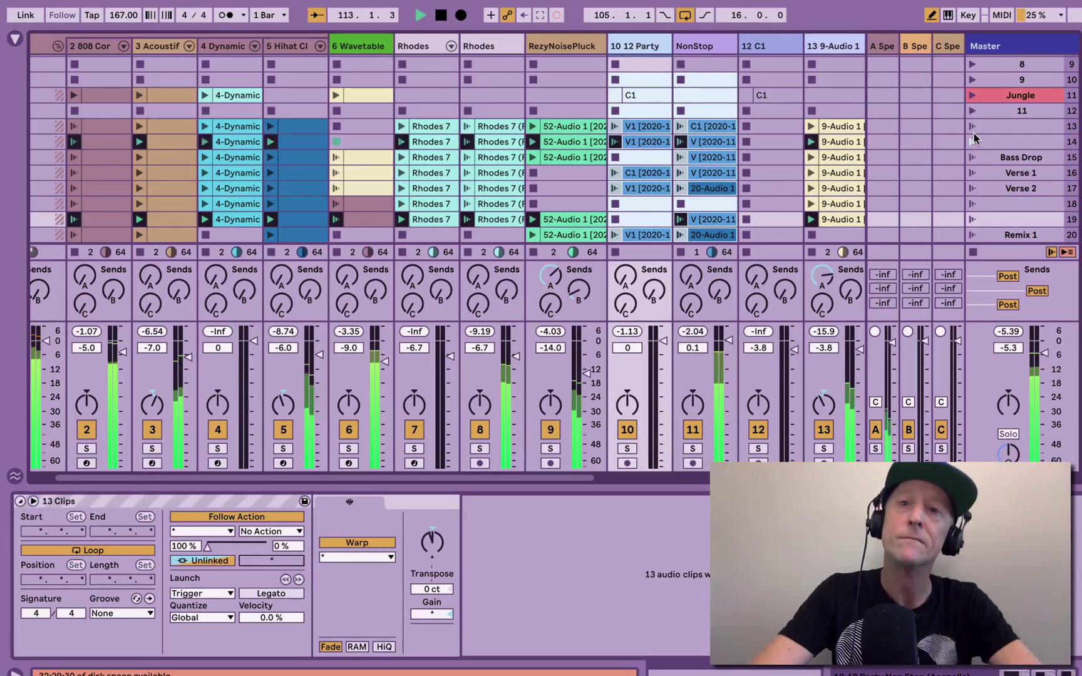
{"action": "key", "text": "space"}
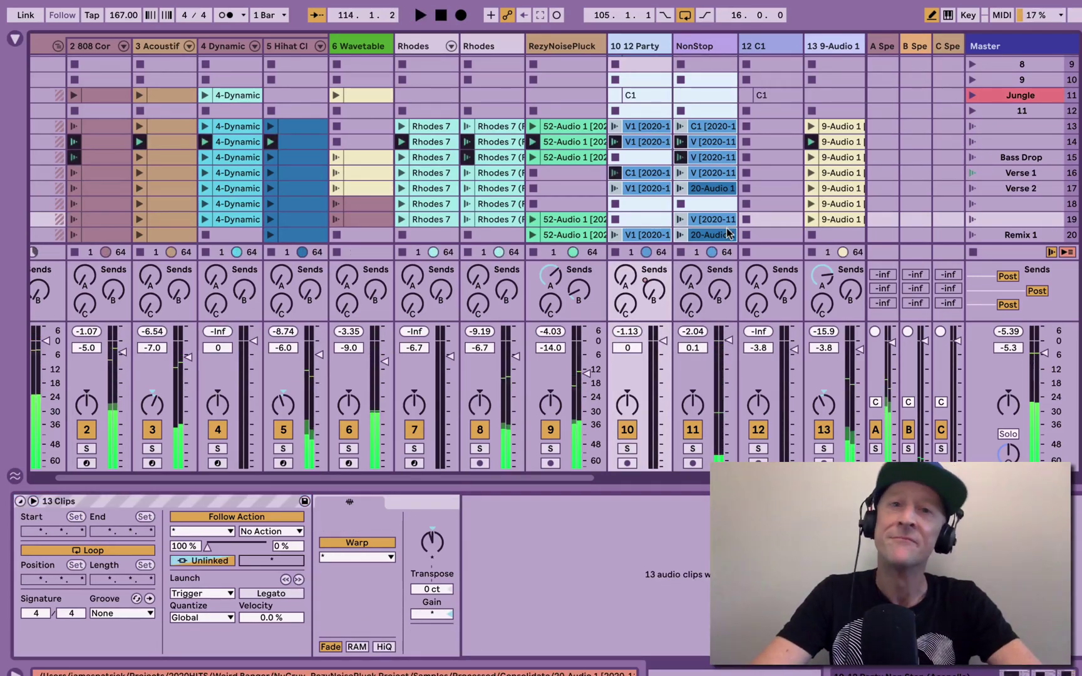